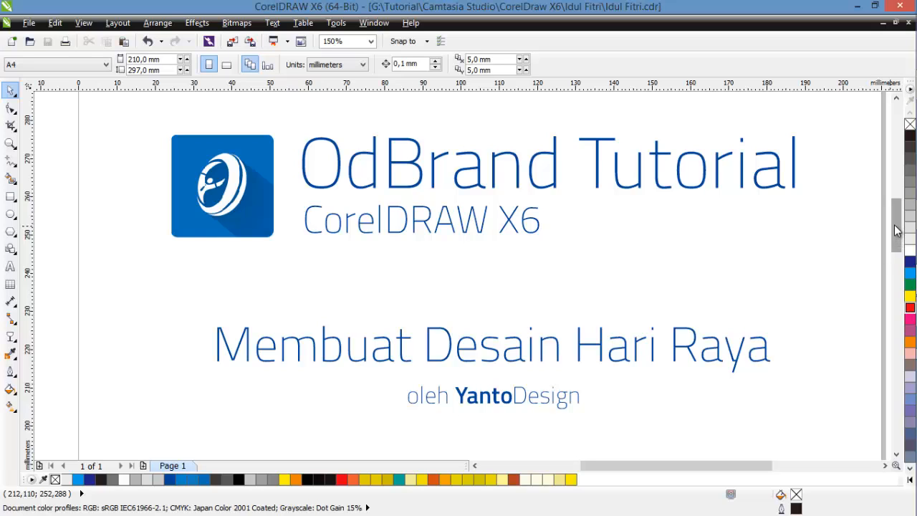
Step: Move the grouped Idul Fitri emblem about 62 mm down the page
drag(895, 229, 905, 304)
click(716, 244)
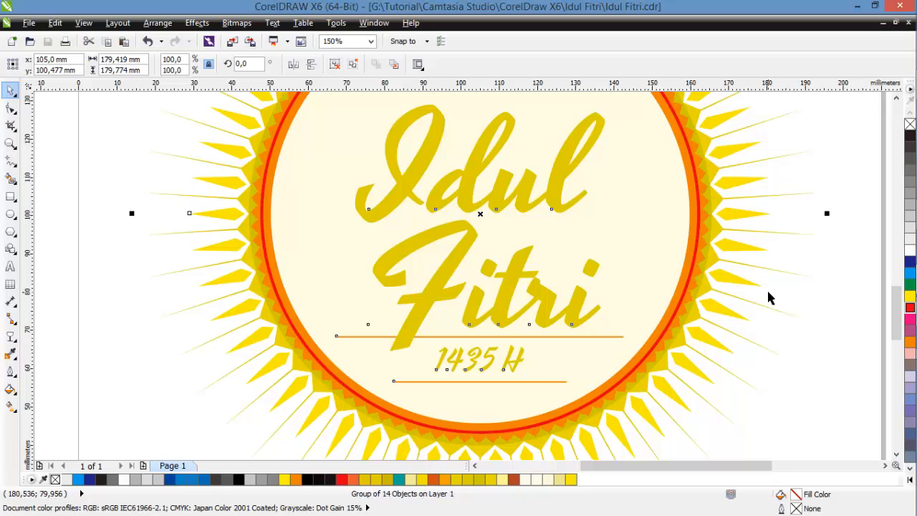
drag(894, 299, 897, 301)
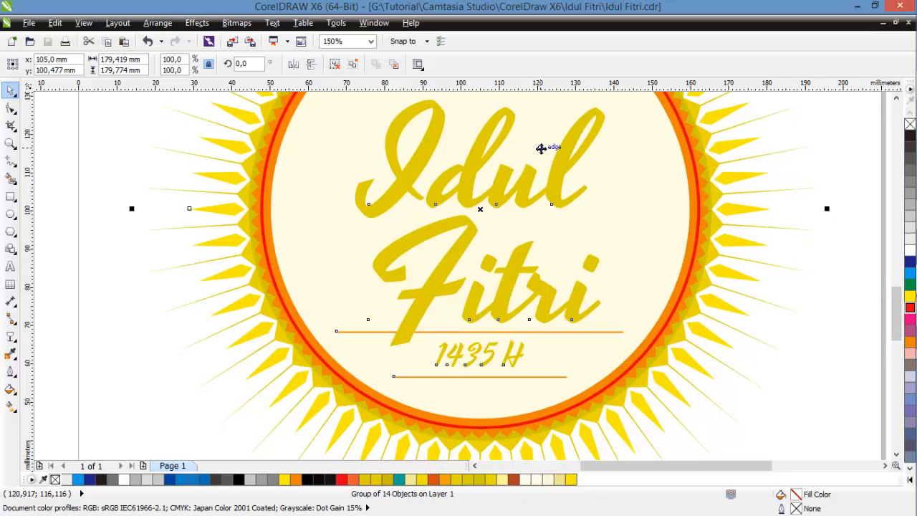
drag(541, 148, 538, 282)
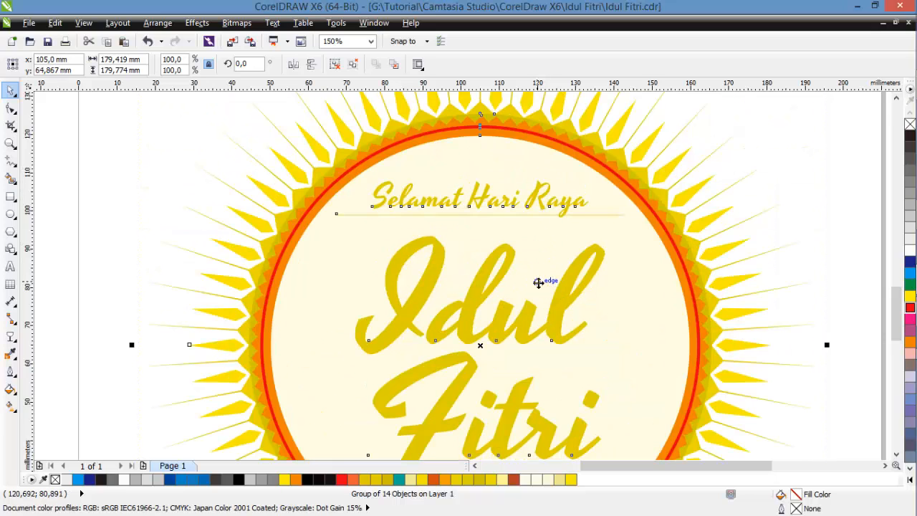
drag(494, 217, 495, 268)
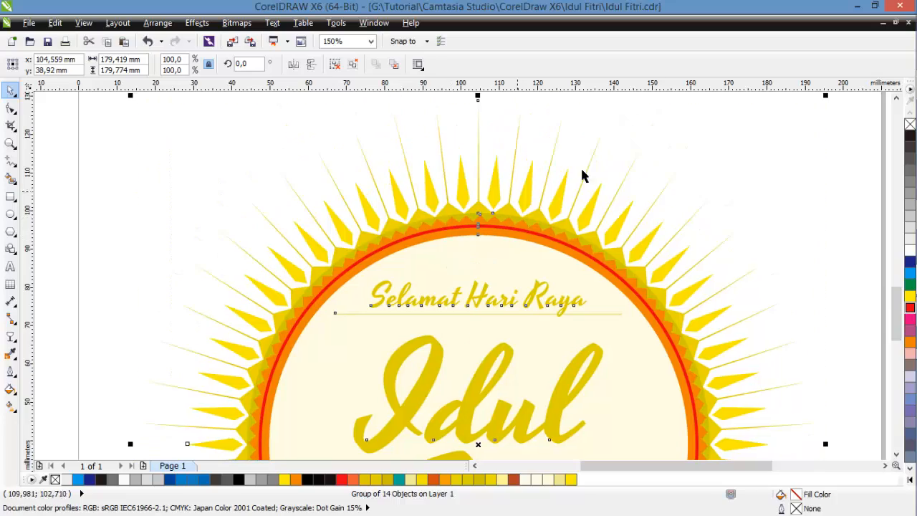
Step: Scale the emblem proportionally to about 97 mm wide and move it toward the left half of the page
drag(827, 97, 668, 255)
drag(472, 317, 300, 204)
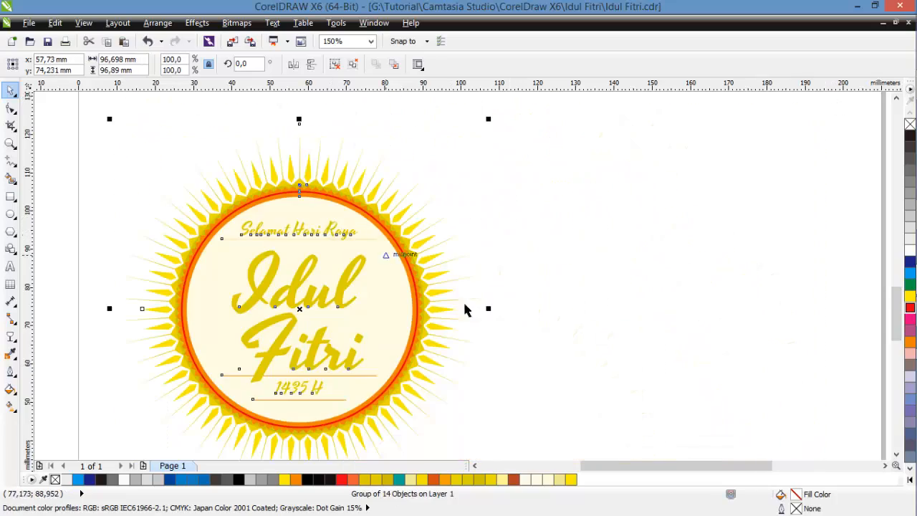
drag(362, 319, 340, 306)
click(547, 343)
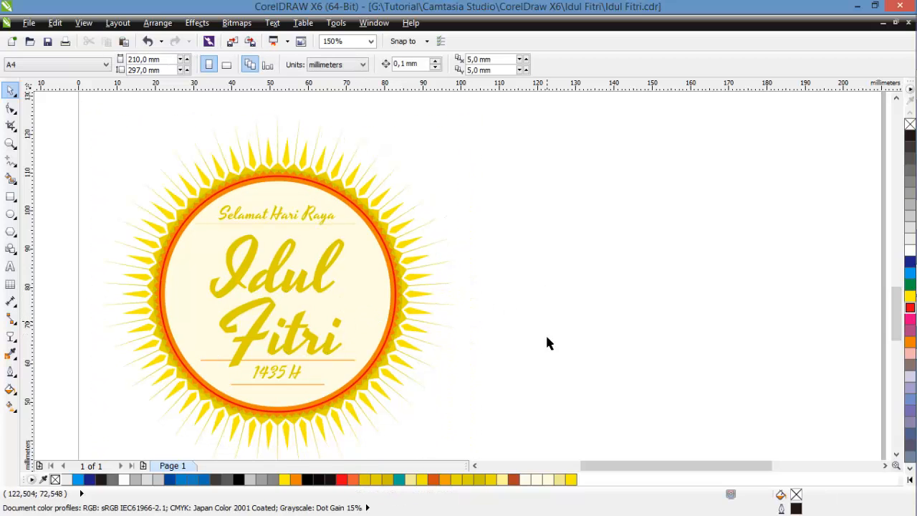
Step: Reposition the emblem near the page's left edge, centred at about X 41 mm, Y 87 mm
click(287, 243)
drag(326, 255, 294, 247)
drag(438, 96, 437, 127)
drag(345, 281, 335, 254)
click(833, 203)
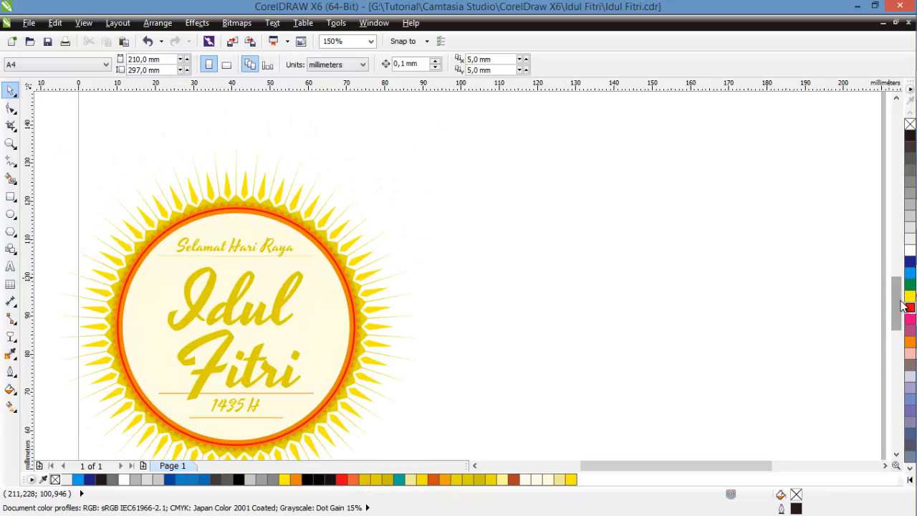
drag(896, 300, 896, 308)
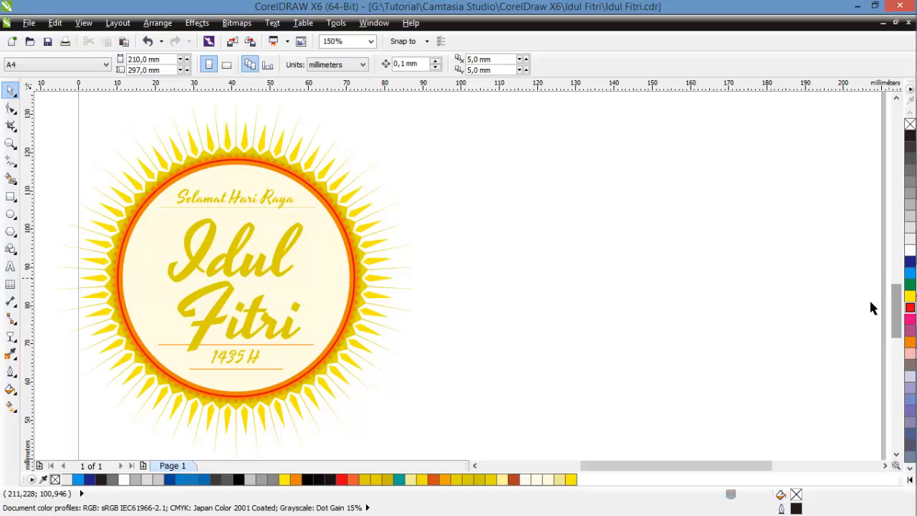
Step: Ungroup the Idul Fitri emblem into its separate objects and clear the selection
click(363, 174)
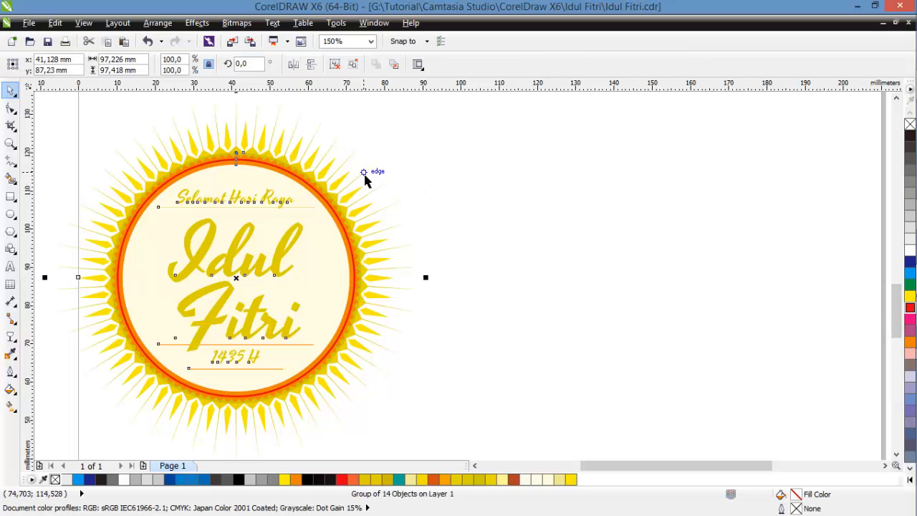
right_click(336, 212)
click(392, 57)
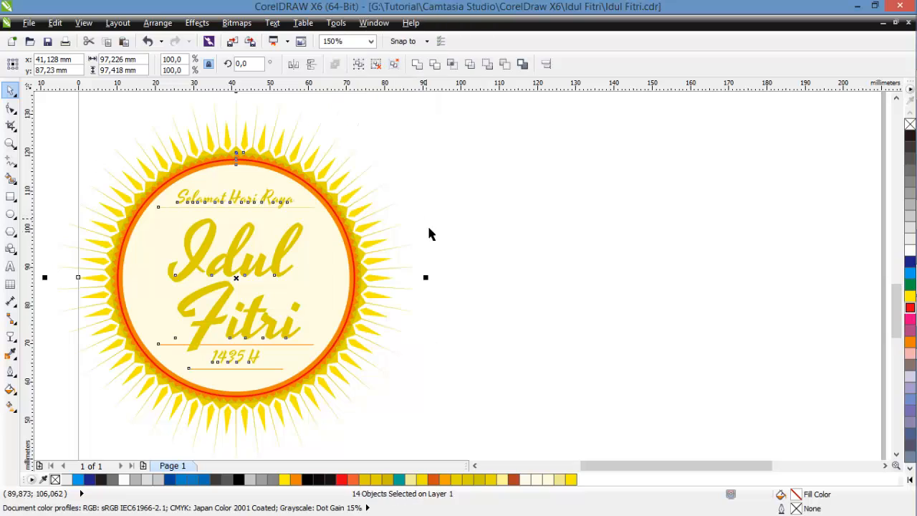
key(Escape)
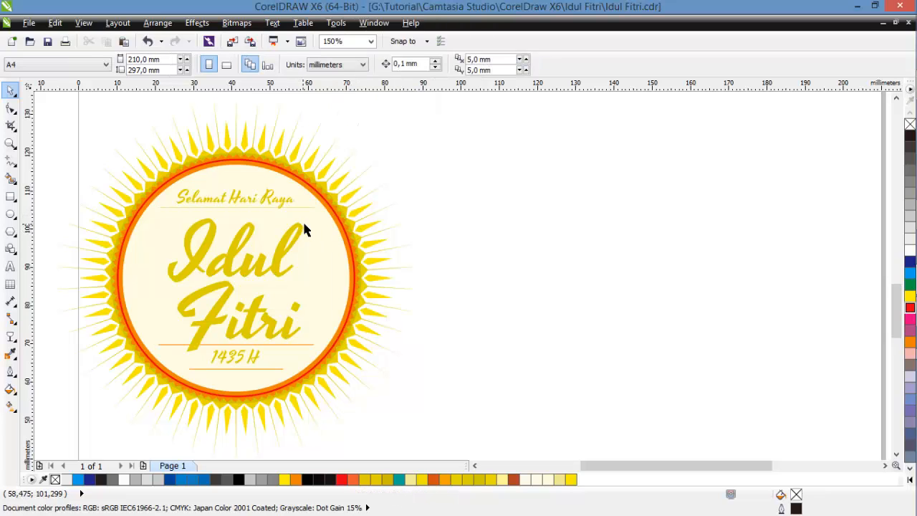
Step: Group the emblem's three text lines together with their decorative divider lines
click(238, 201)
shift+click(236, 279)
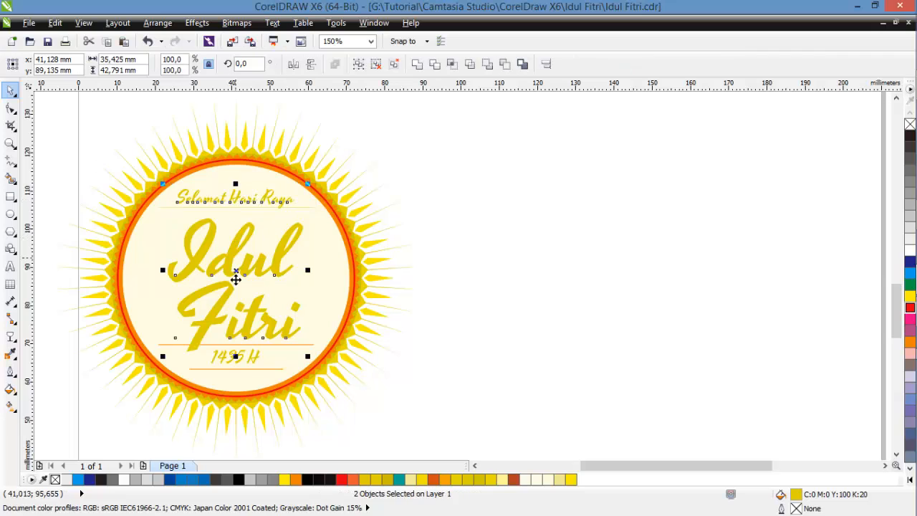
shift+click(246, 359)
drag(432, 166, 115, 396)
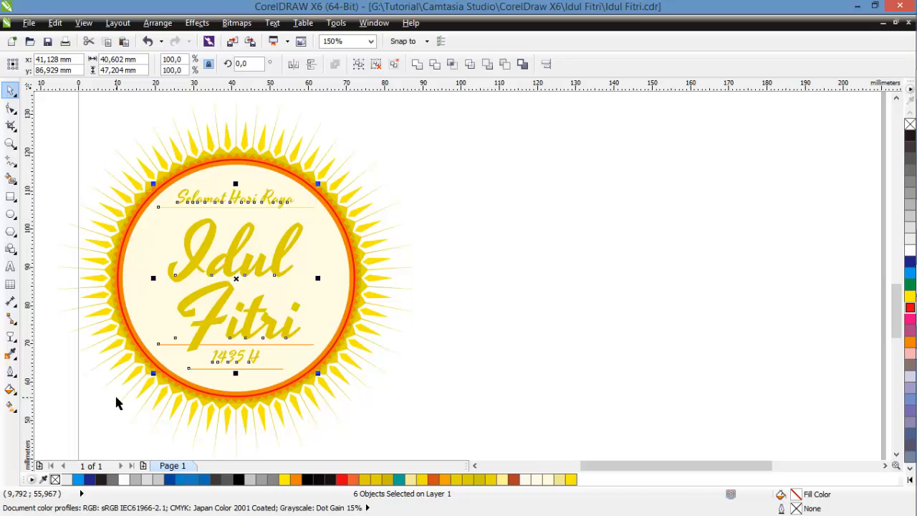
key(ctrl+g)
Step: Move the text group about 55 mm to the right, and repeat the move for the cream, orange and red circles and the orange polygon
drag(226, 264, 432, 257)
click(276, 264)
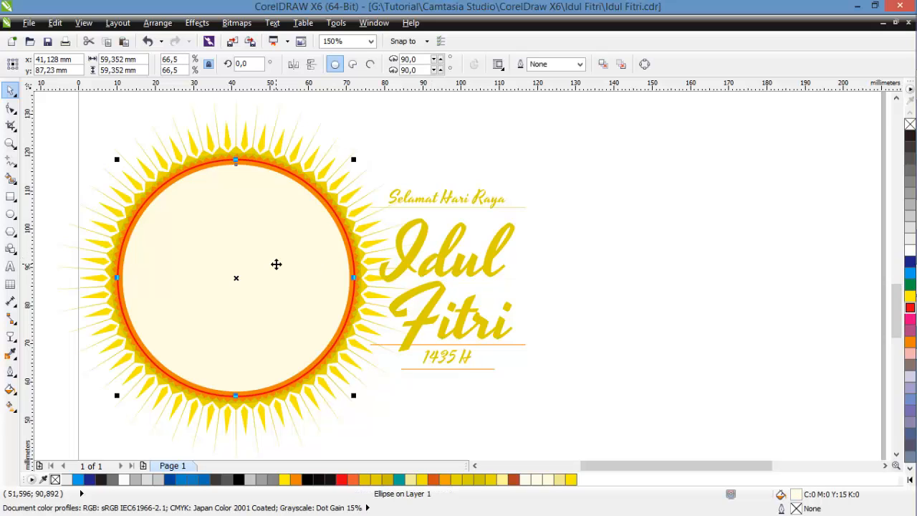
key(ctrl+r)
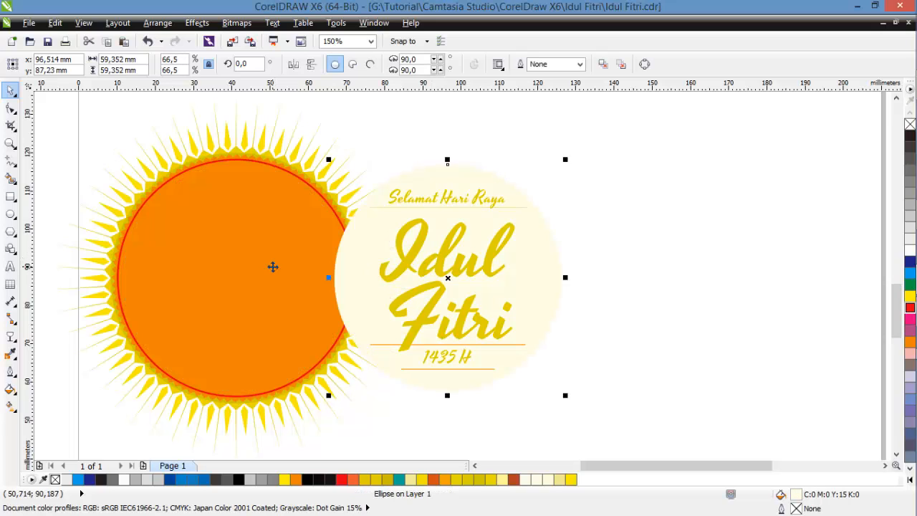
click(267, 267)
key(ctrl+r)
click(260, 263)
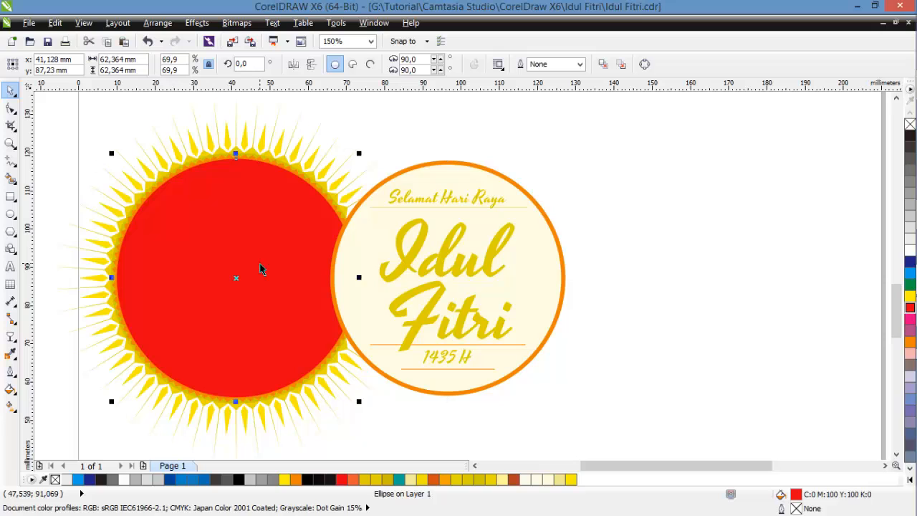
key(ctrl+r)
click(259, 264)
key(ctrl+r)
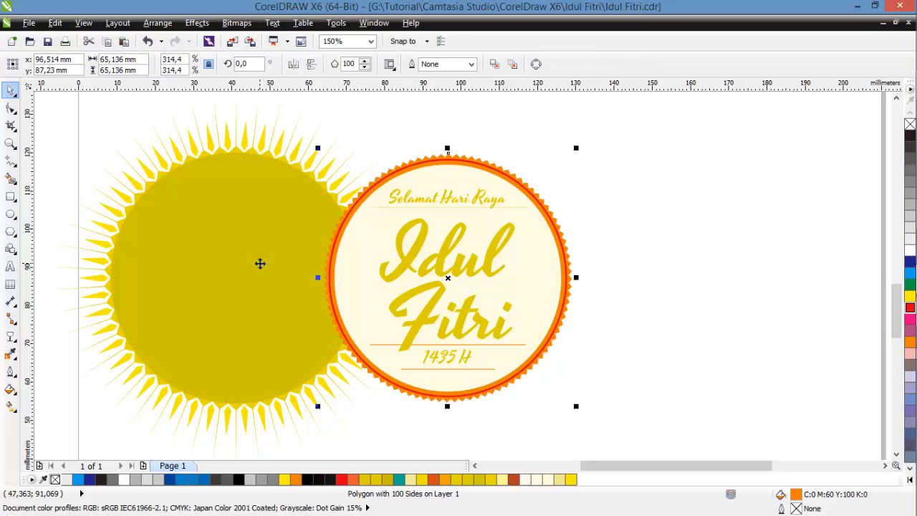
Step: Repeat the same move for the olive circle, both 50-point stars and the outer ring of yellow rays, then deselect
click(259, 264)
key(ctrl+r)
click(260, 263)
key(ctrl+r)
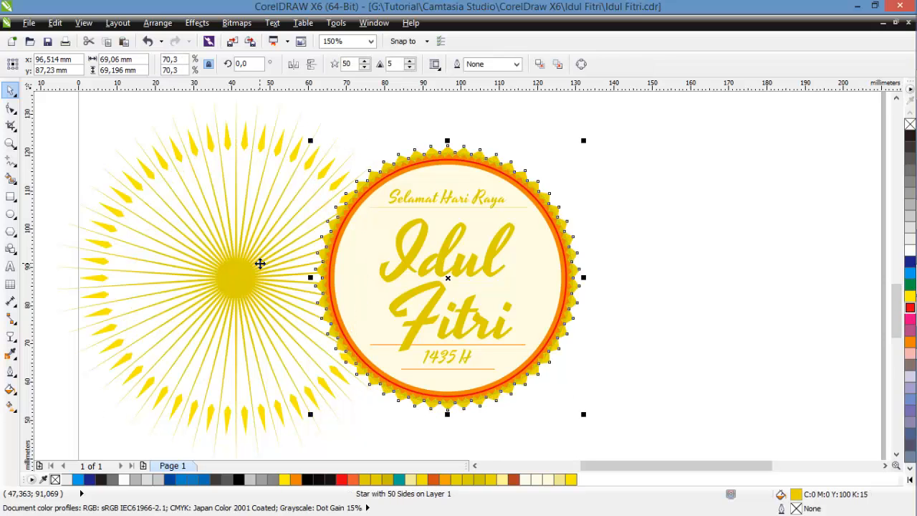
click(260, 265)
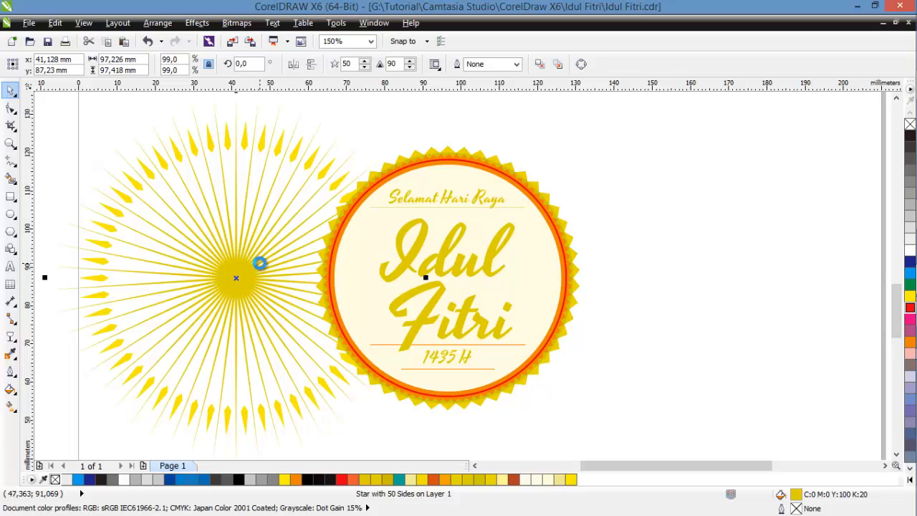
key(ctrl+r)
click(281, 155)
key(ctrl+r)
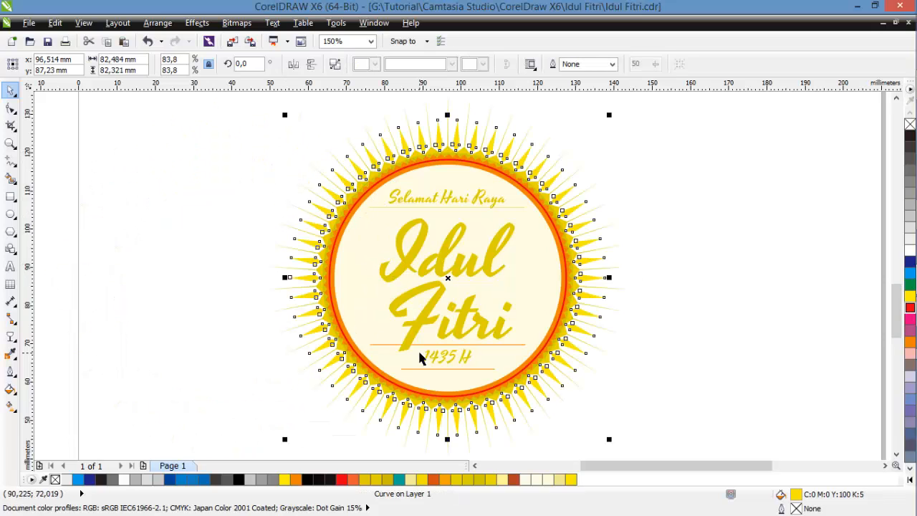
click(693, 228)
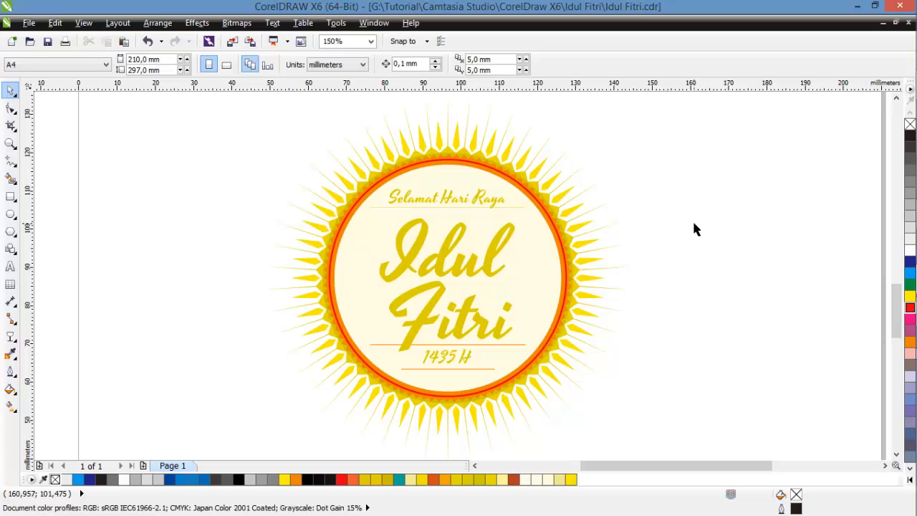
Step: Undo all the layer moves, including the text group's, and clear the selection
key(ctrl+z)
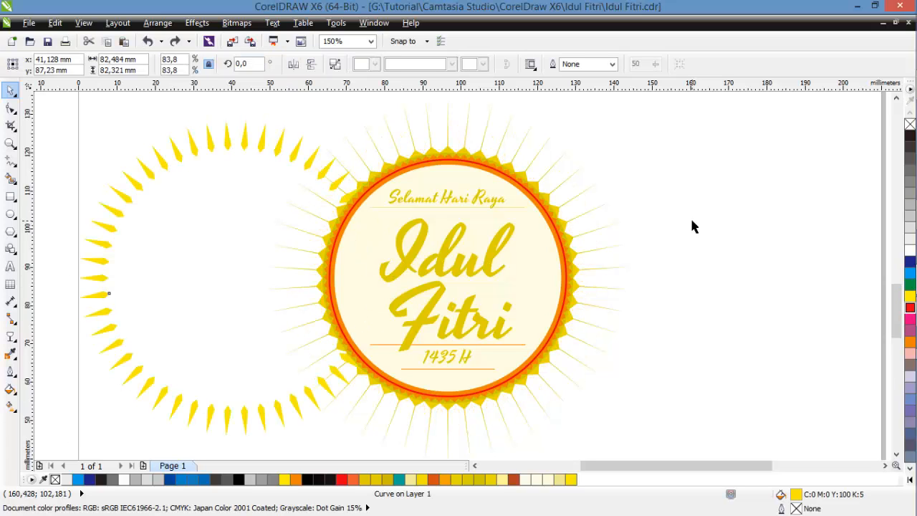
key(ctrl+z)
key(ctrl+z)
key(ctrl+z)
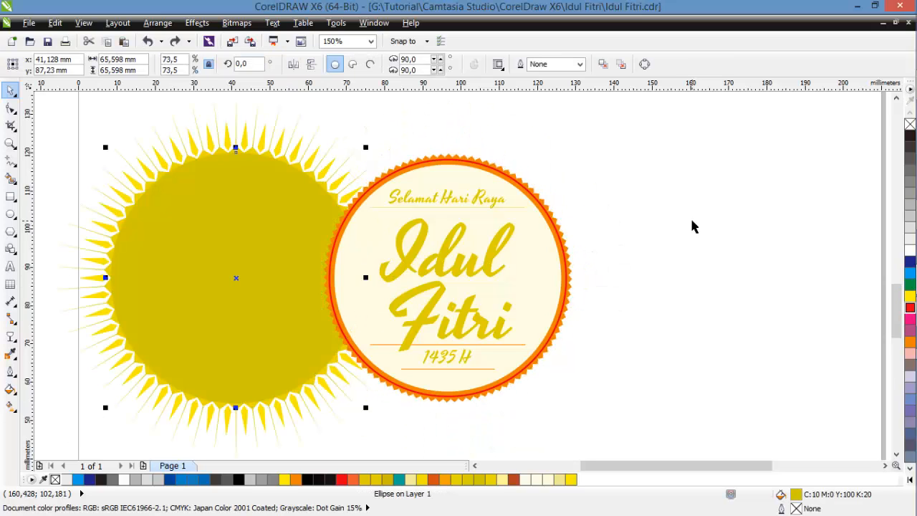
key(ctrl+z)
key(ctrl+z)
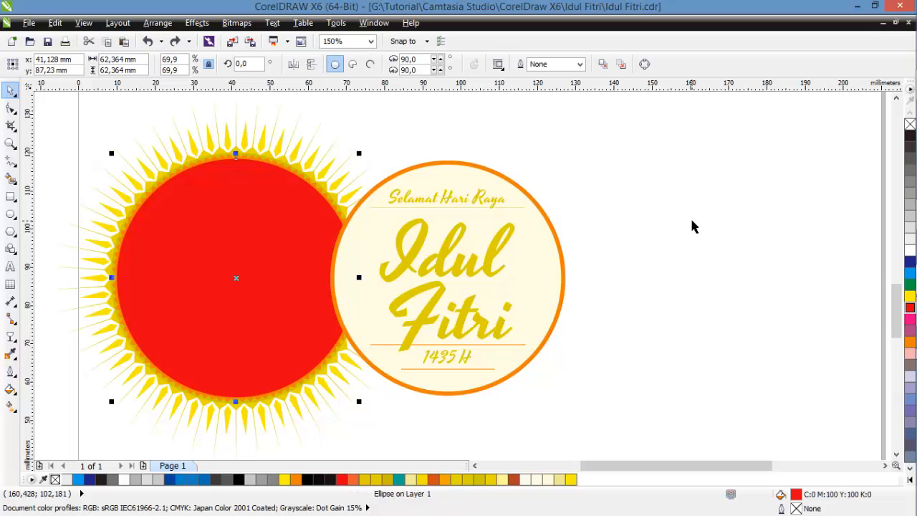
key(ctrl+z)
key(ctrl+z)
key(ctrl+z)
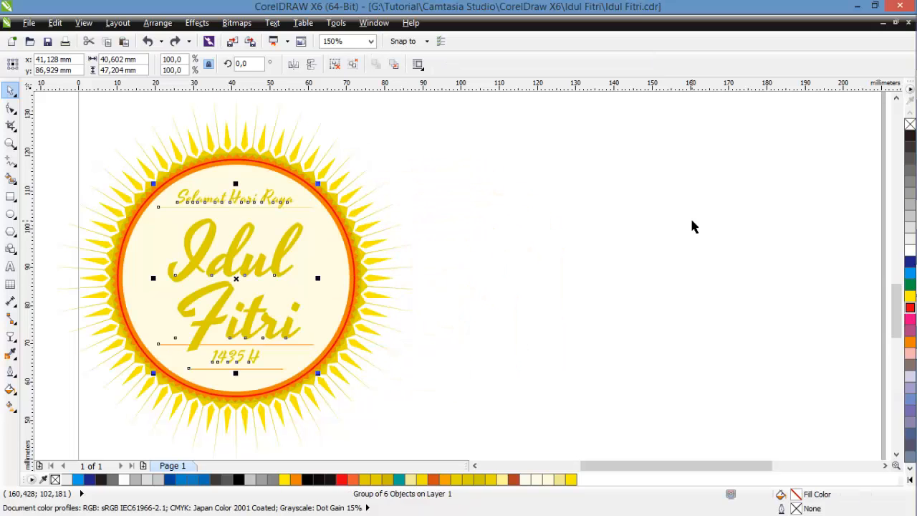
click(645, 224)
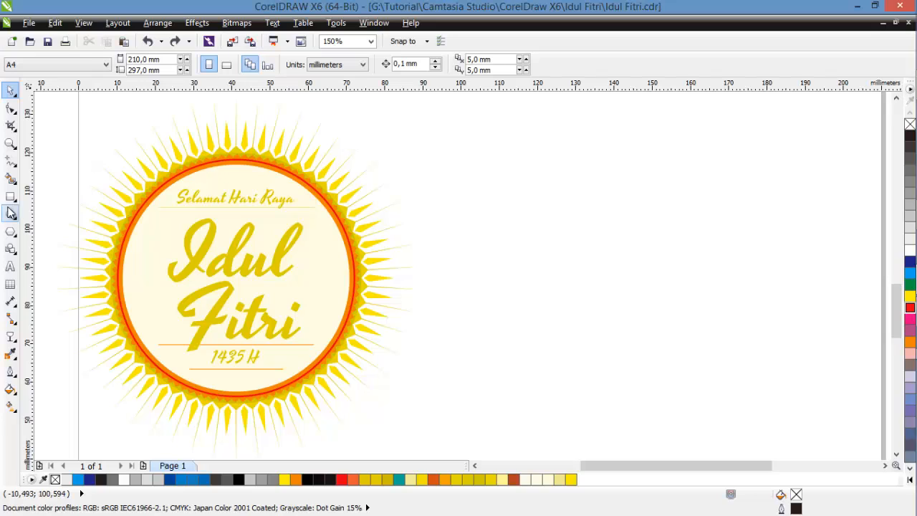
Step: Draw a five-pointed star about 64 mm wide and 61 mm high in the empty area beside the emblem
click(10, 233)
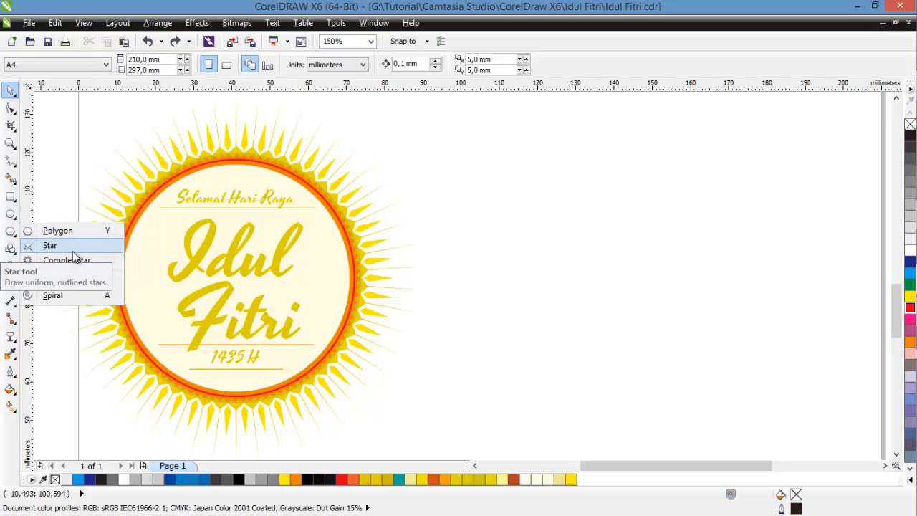
click(50, 245)
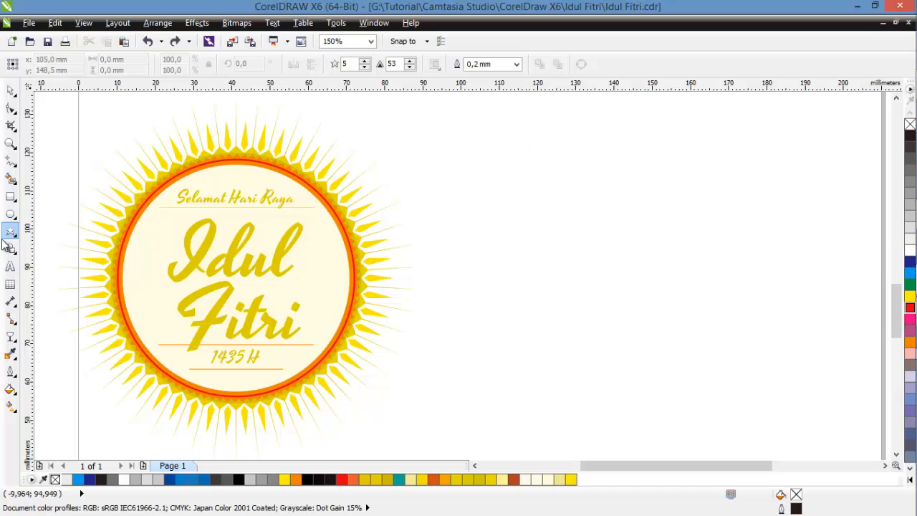
drag(523, 150, 767, 407)
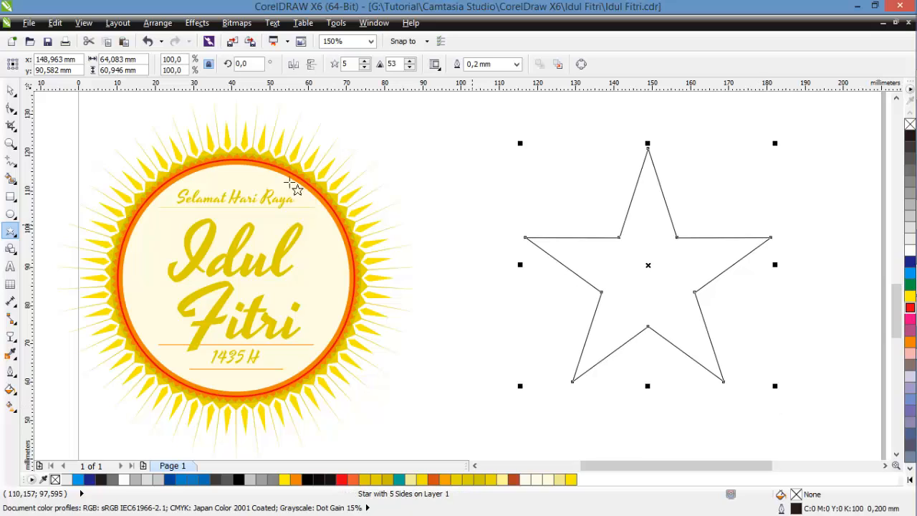
click(14, 94)
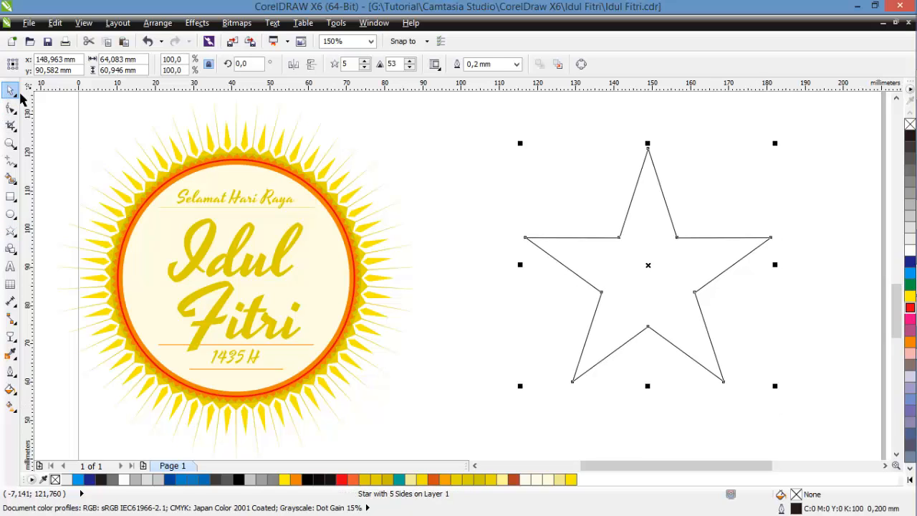
Step: Set the star's sharpness to 15
click(388, 65)
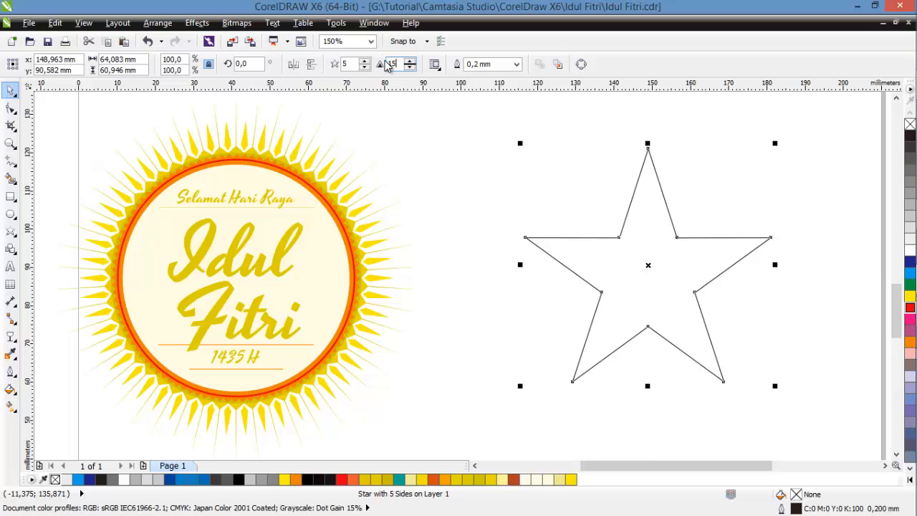
text(15)
key(Return)
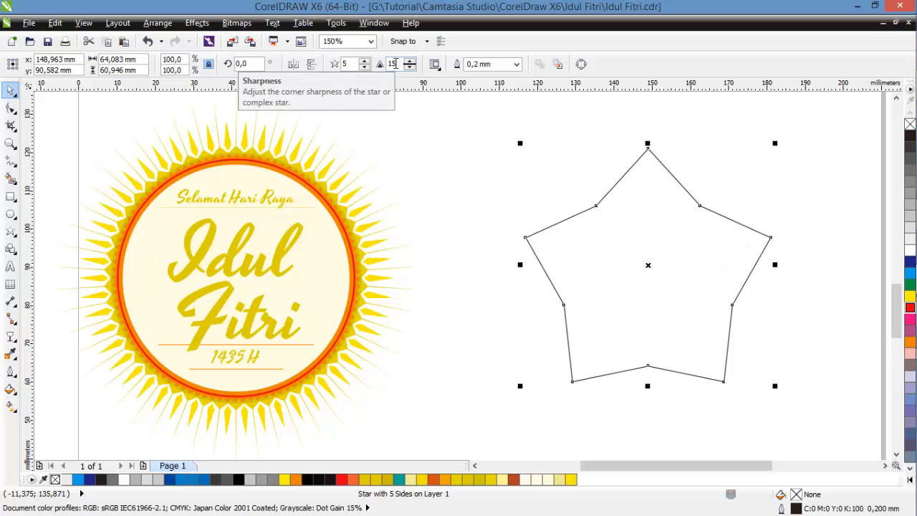
Step: Set the star's sharpness to 90 and its number of points to 50
click(393, 64)
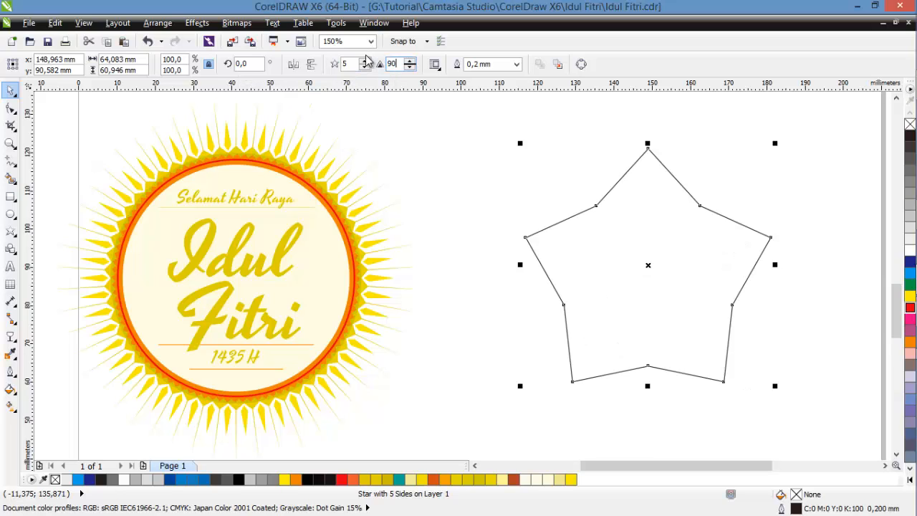
text(90)
key(Return)
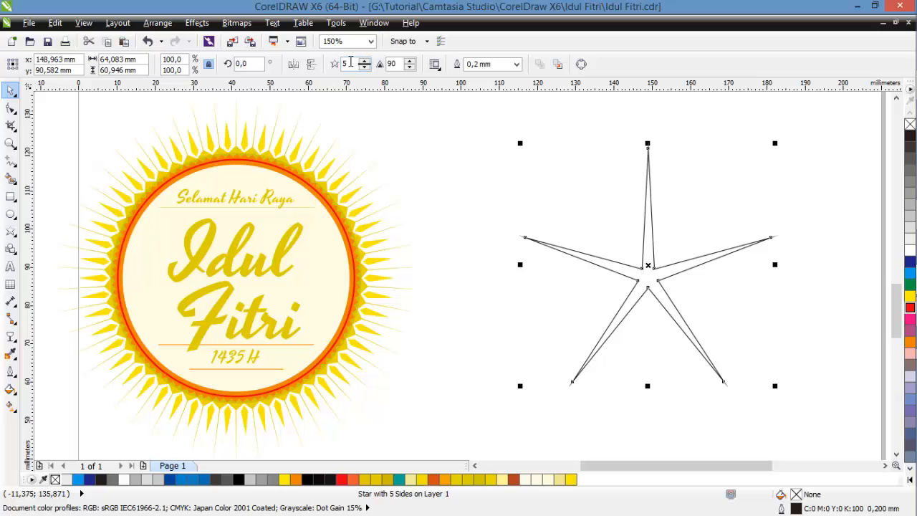
click(350, 63)
text(50)
key(Return)
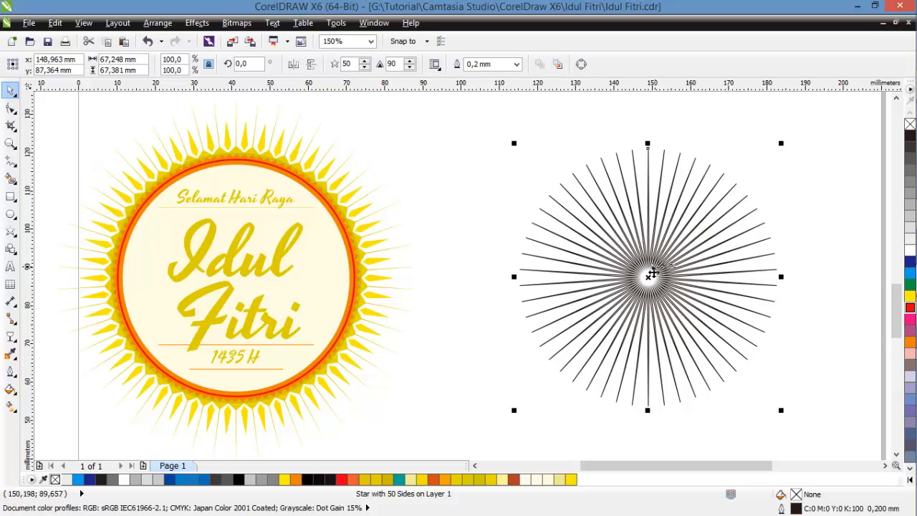
Step: Move the 50-point star closer to the emblem and enlarge it about its centre to about 86 mm wide
drag(647, 271, 588, 273)
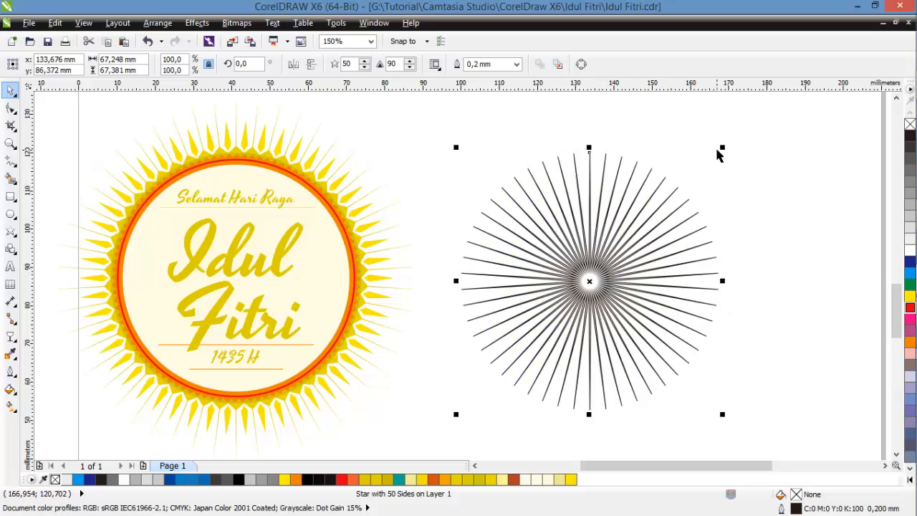
drag(722, 147, 757, 112)
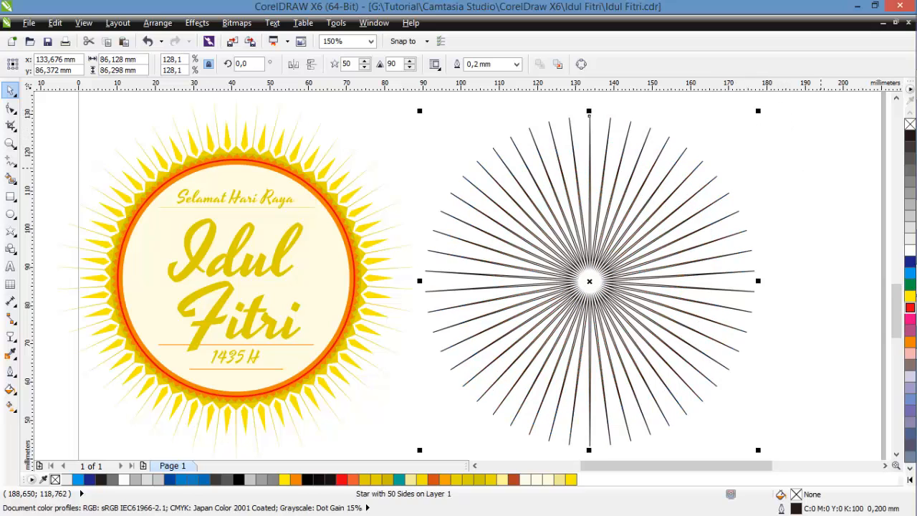
Step: Remove the star's outline and try light grey fills on it, ending with 20% black
mouse_move(911, 126)
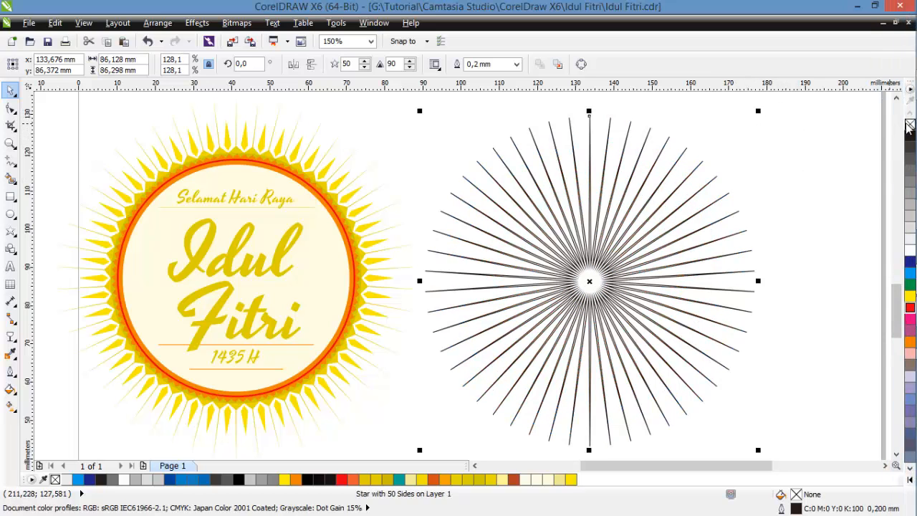
right_click(910, 124)
click(910, 230)
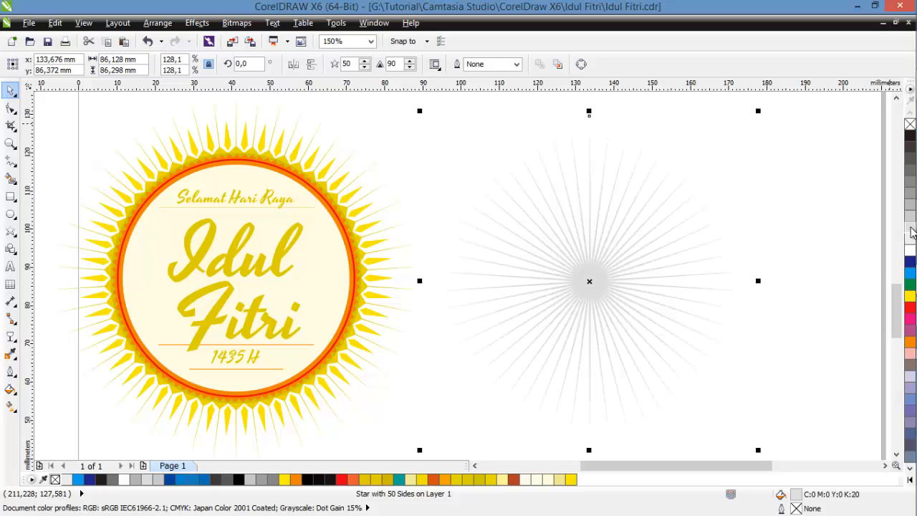
click(910, 204)
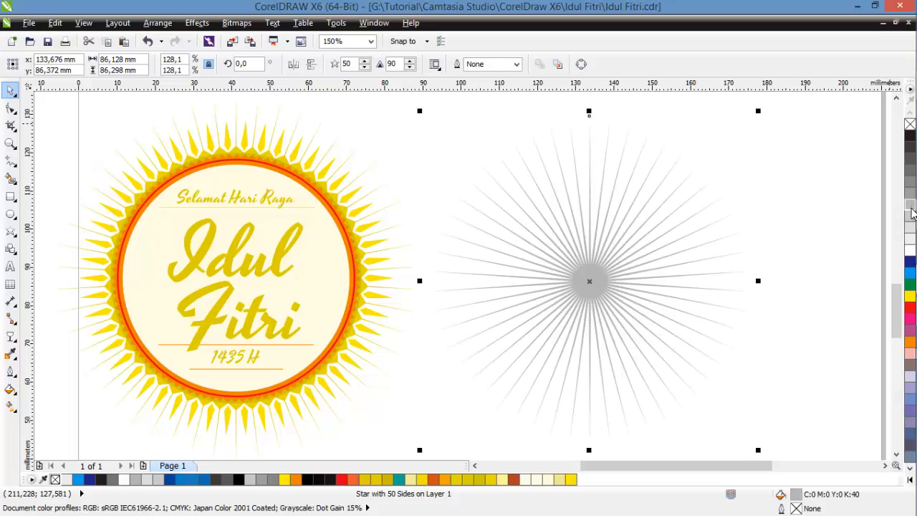
click(911, 241)
click(911, 231)
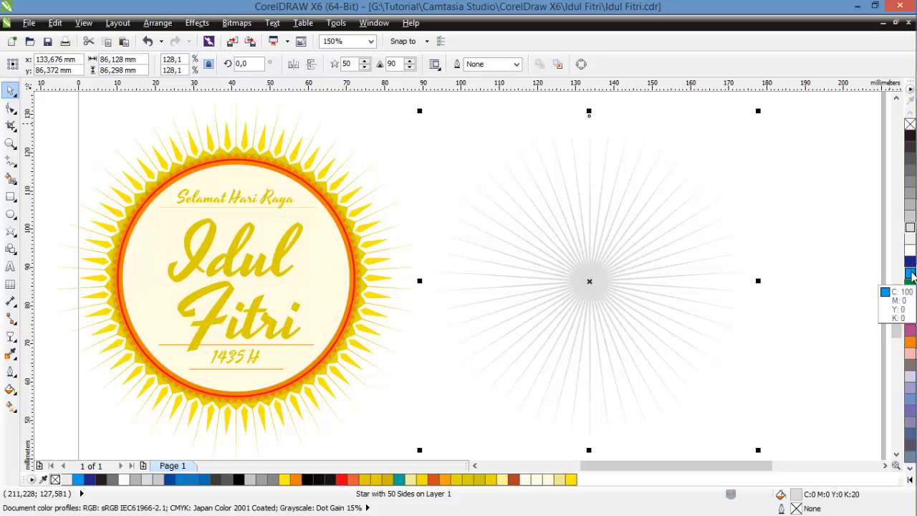
Step: Fill the star with a light cyan of C 20, M 0, Y 0, K 0
click(911, 273)
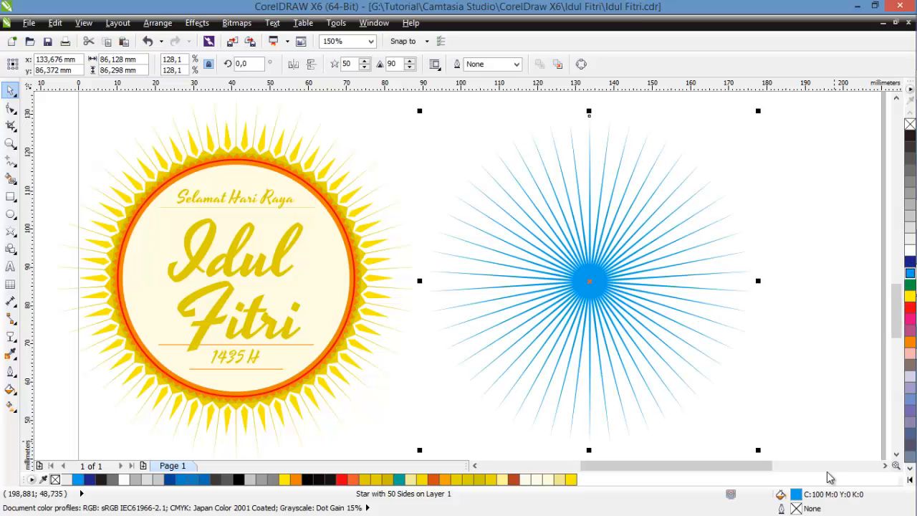
double_click(795, 495)
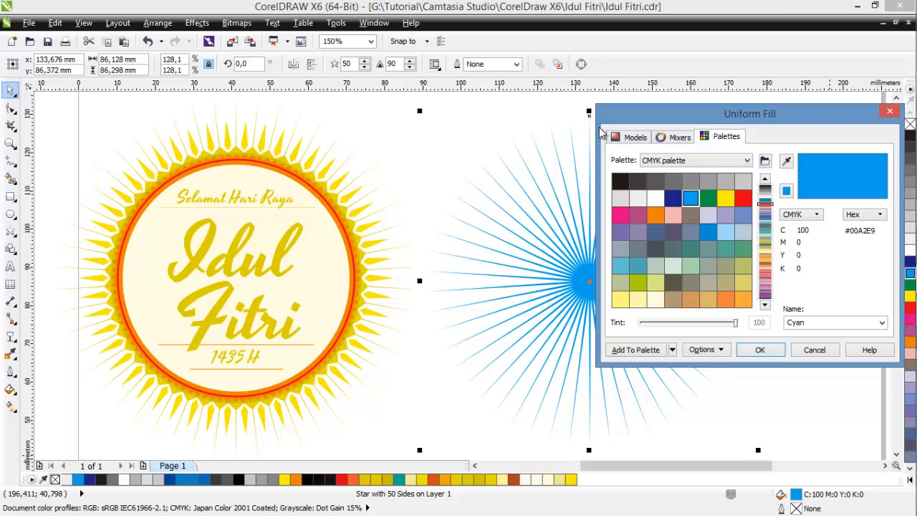
click(630, 137)
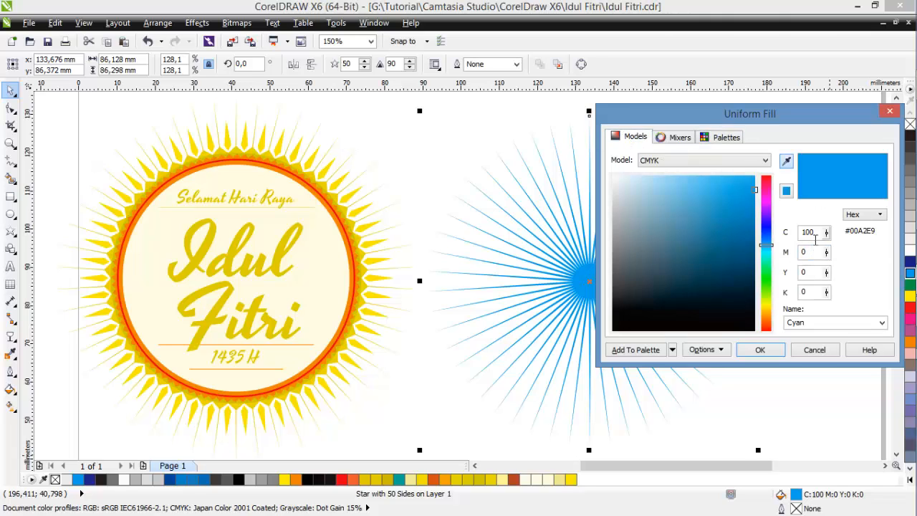
double_click(811, 233)
text(20)
key(Return)
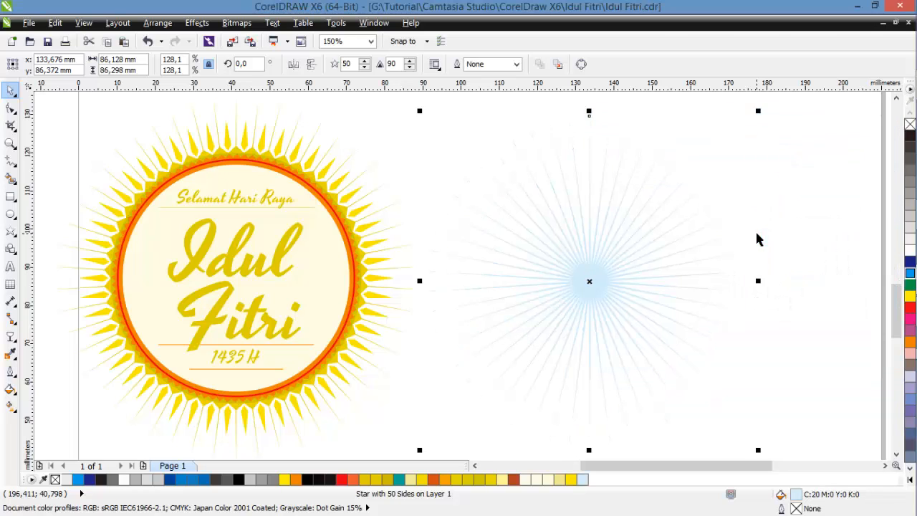
click(774, 203)
Step: Duplicate the thin-rayed star in place and set the copy's sharpness to 50
click(589, 279)
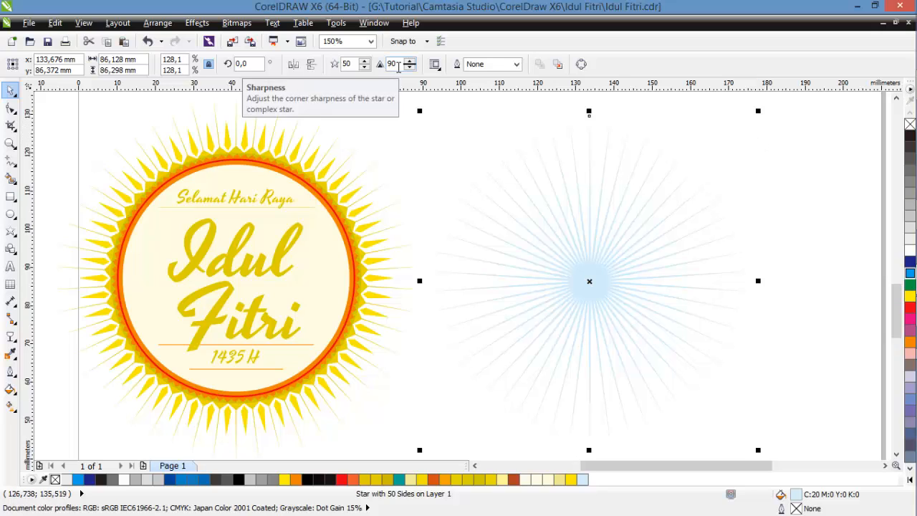
click(391, 64)
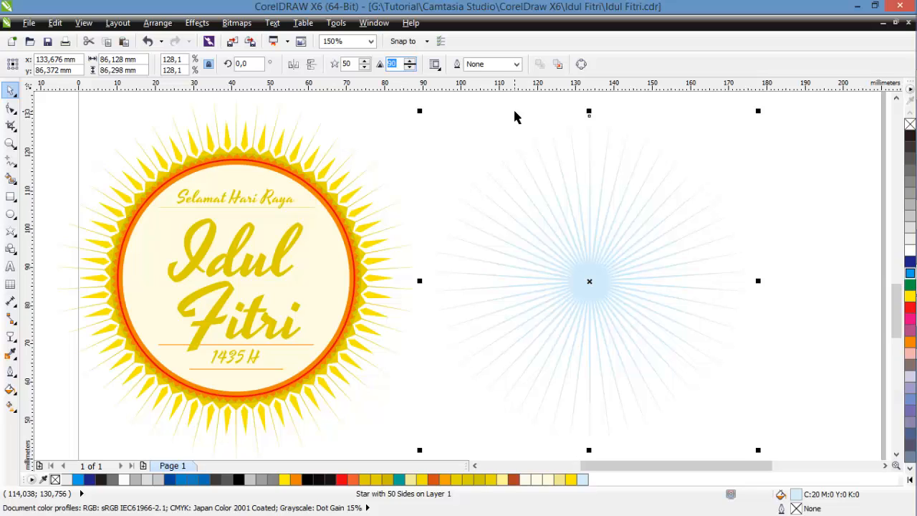
text(50)
key(Return)
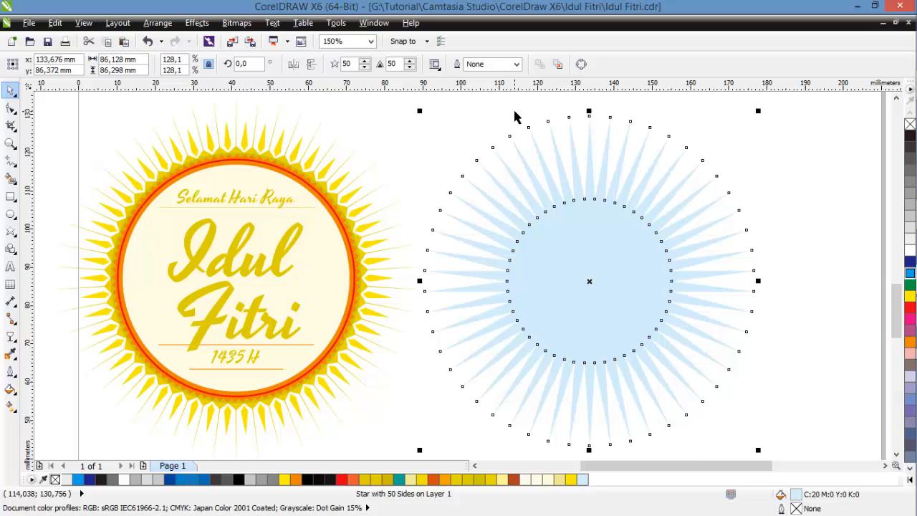
Step: Set the copy's rotation to 90 degrees and scale it down about its centre to about 70 mm wide
click(661, 152)
click(247, 63)
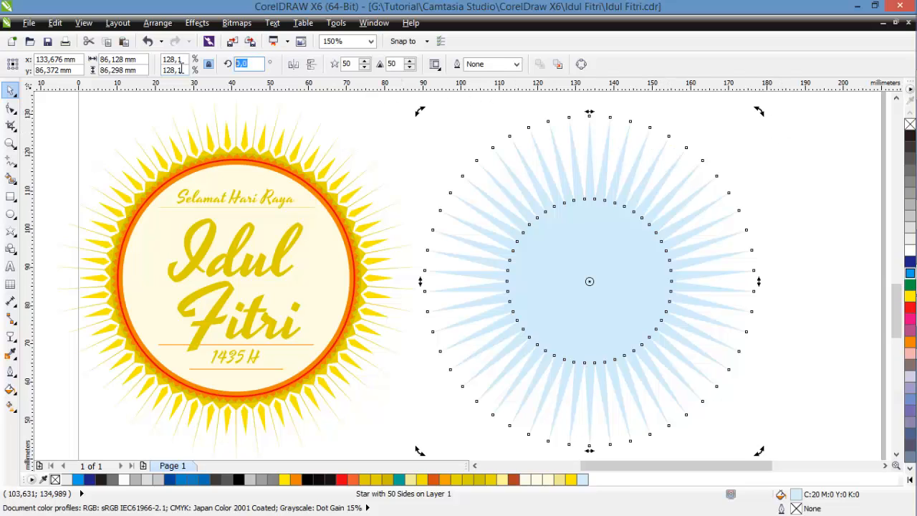
text(90)
key(Return)
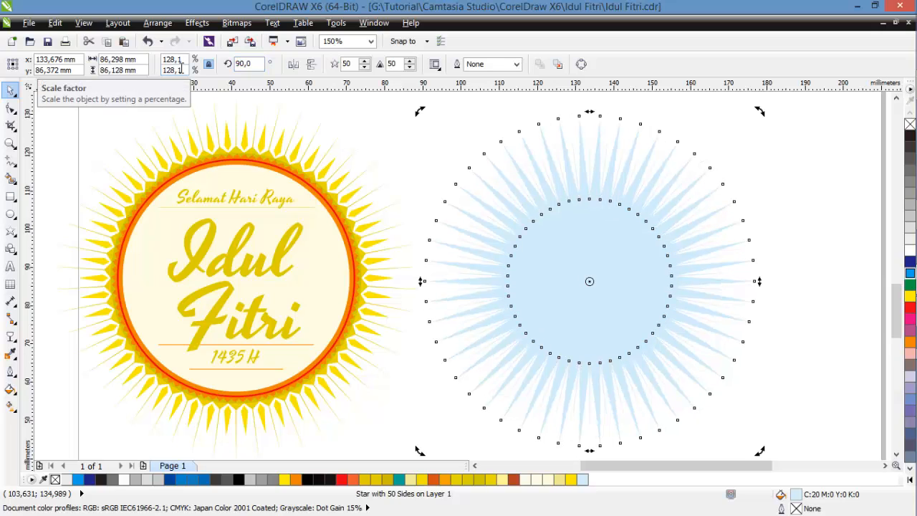
click(599, 237)
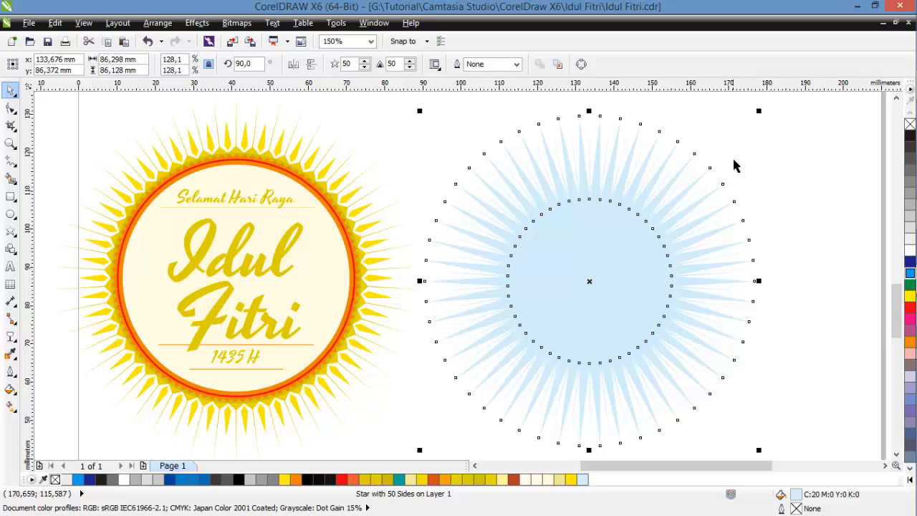
drag(757, 113, 742, 152)
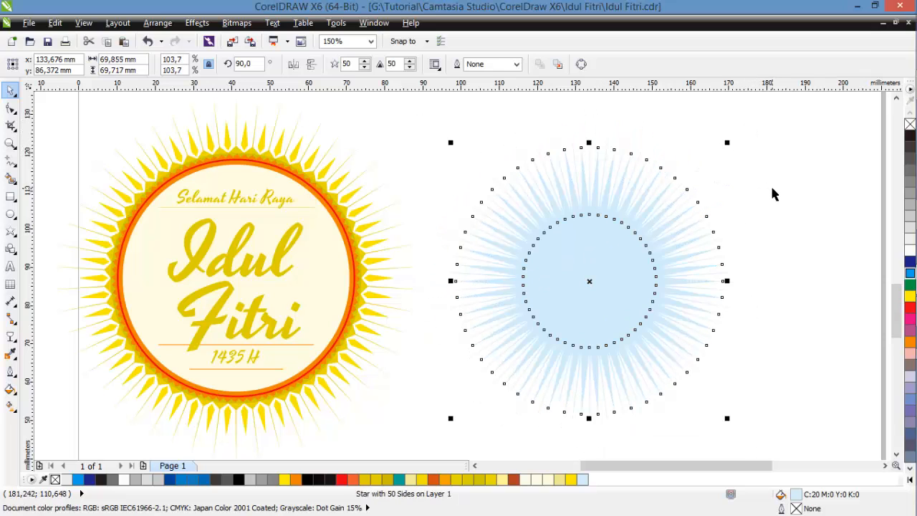
click(797, 170)
Step: Set the sharpness of the smaller, rotated star to 30
click(603, 270)
scroll(609, 223, up, 1)
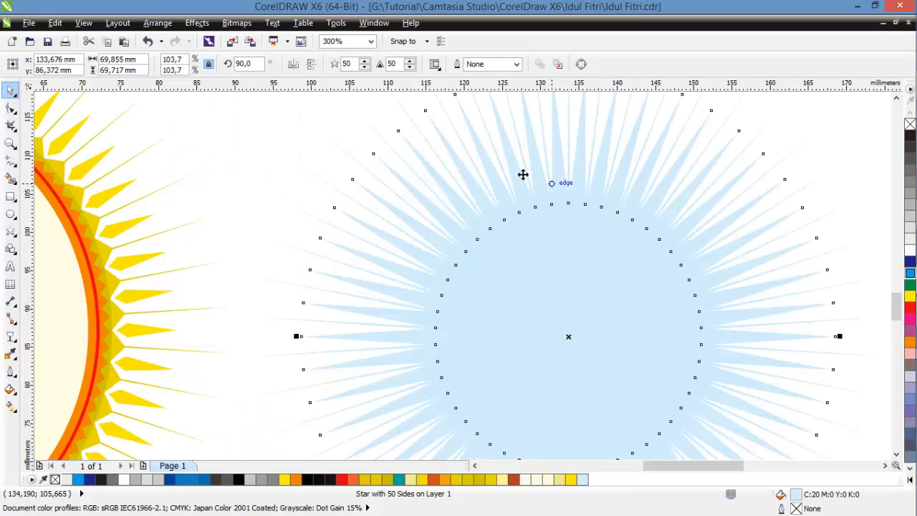
scroll(536, 190, down, 1)
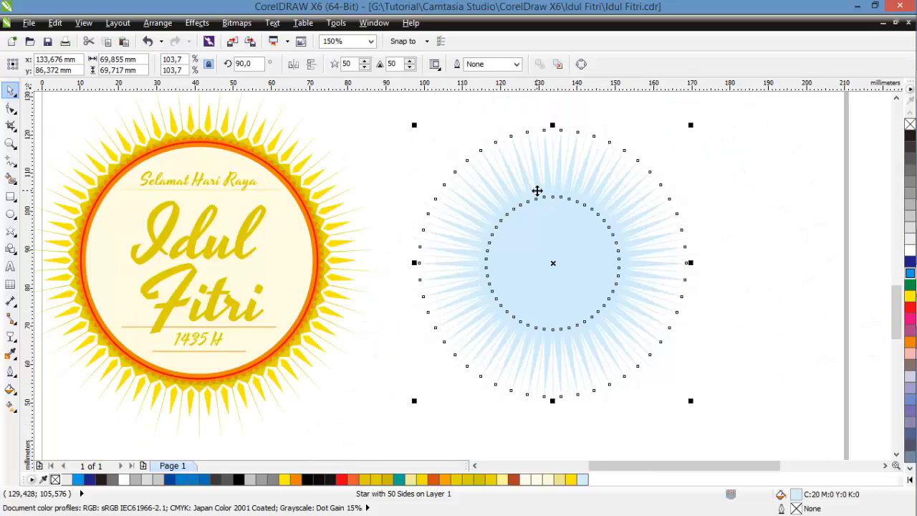
double_click(394, 63)
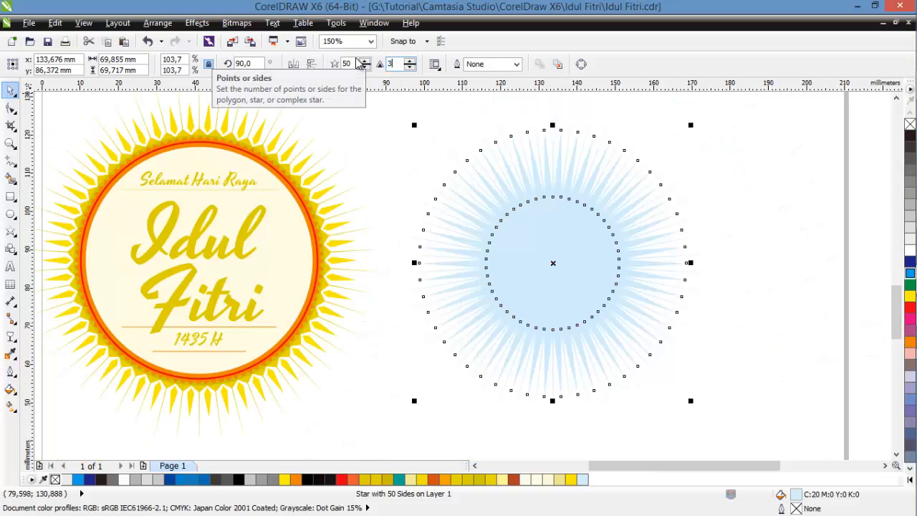
key(Return)
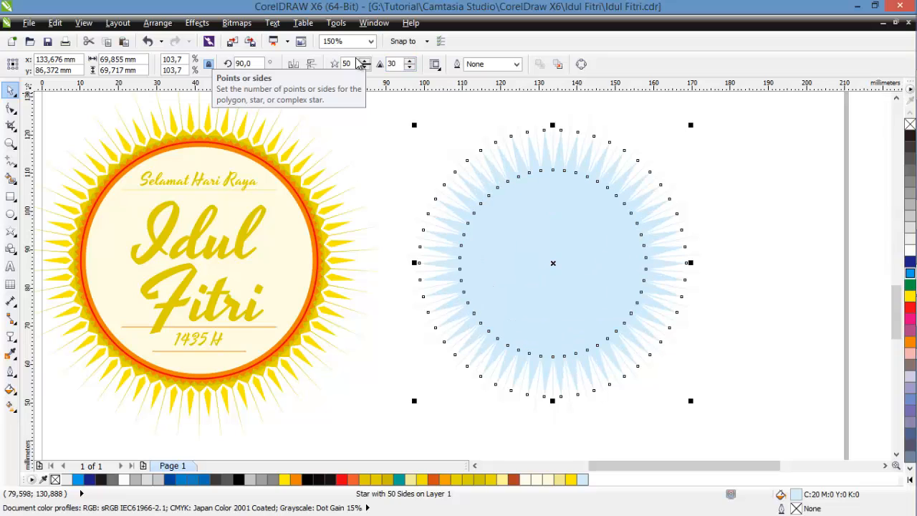
click(588, 204)
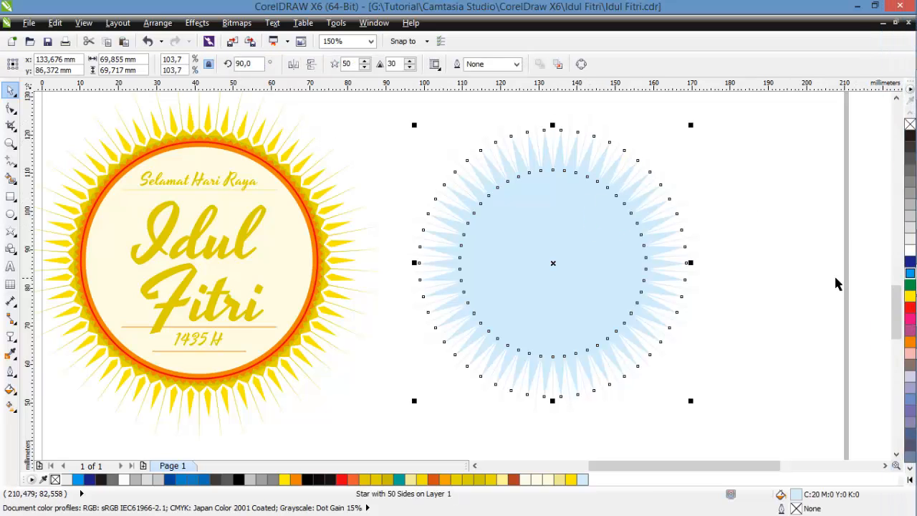
Step: Fill the rotated star with a slightly darker cyan of C 25, M 0, Y 0, K 0
double_click(796, 500)
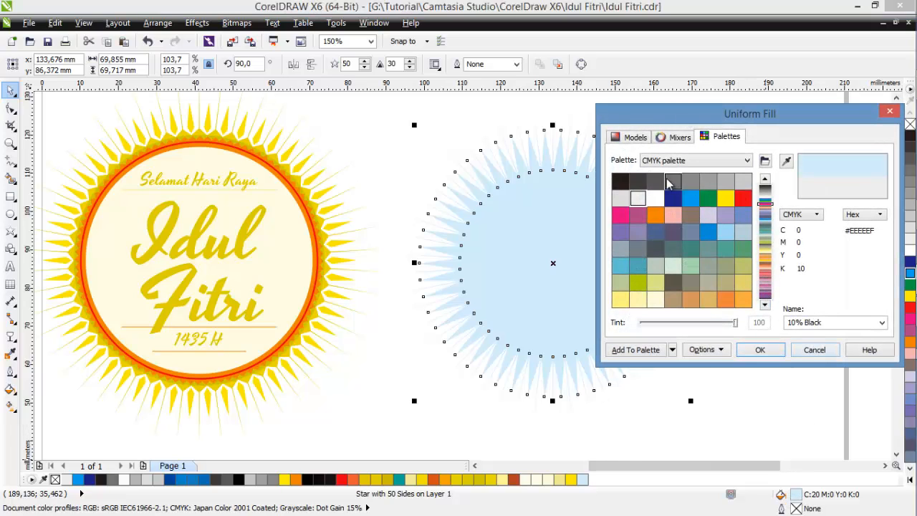
click(630, 137)
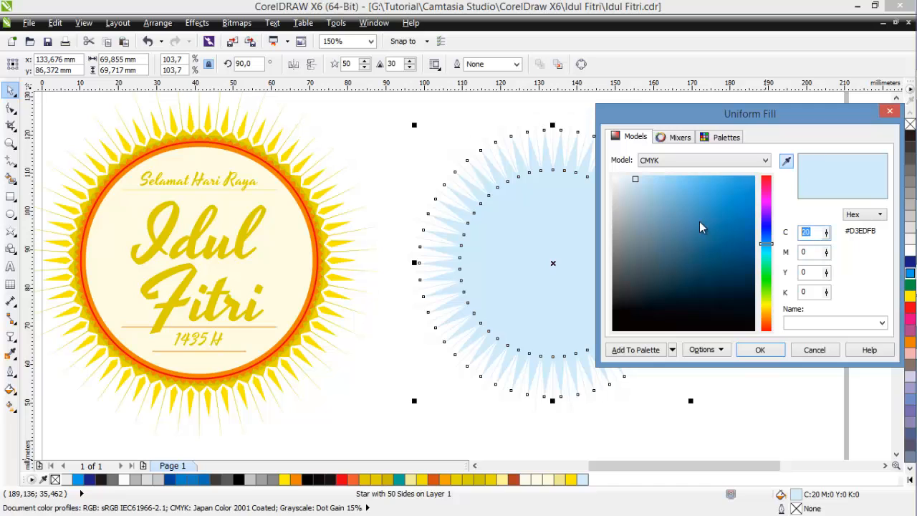
text(25)
key(Return)
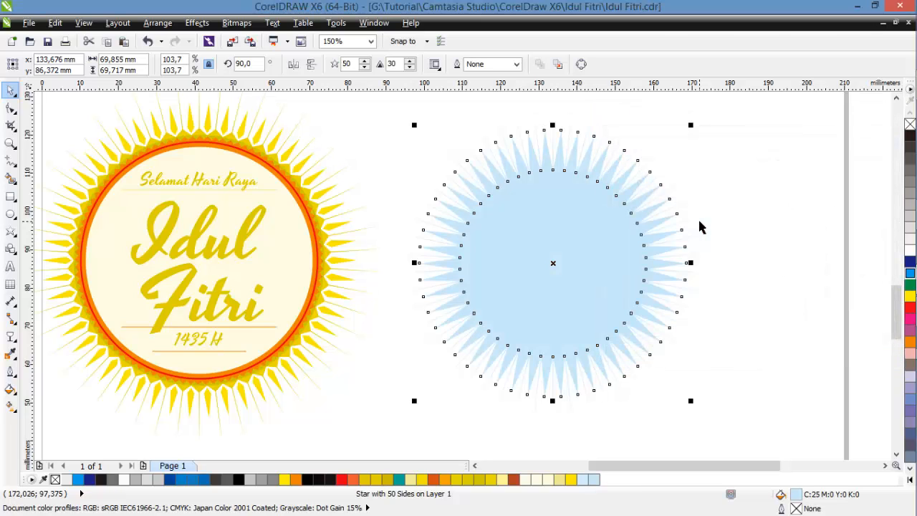
click(781, 204)
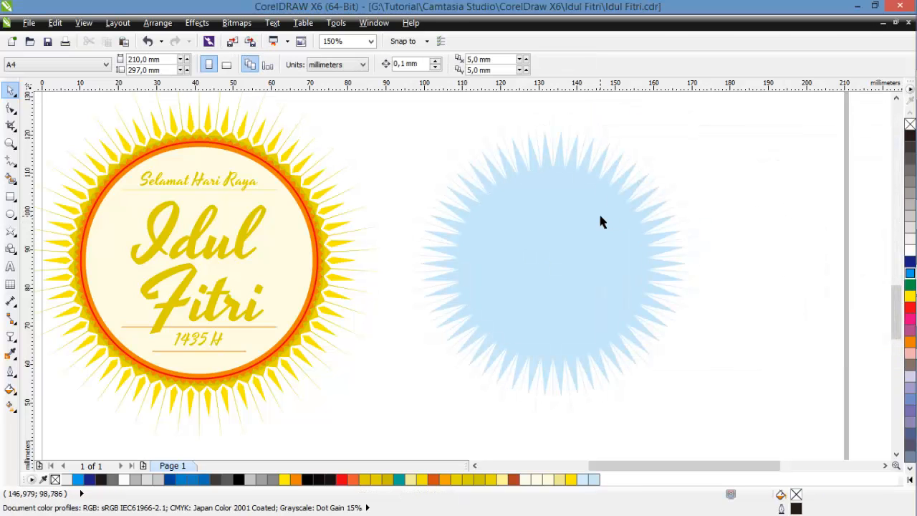
Step: Duplicate the large thin-rayed star in front of the other stars and set the copy's sharpness to 30
click(608, 166)
click(733, 150)
click(552, 127)
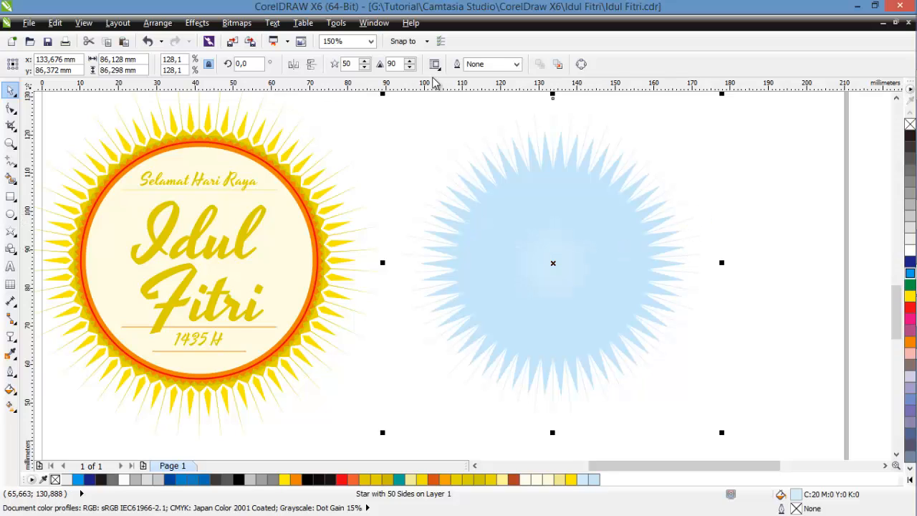
click(398, 63)
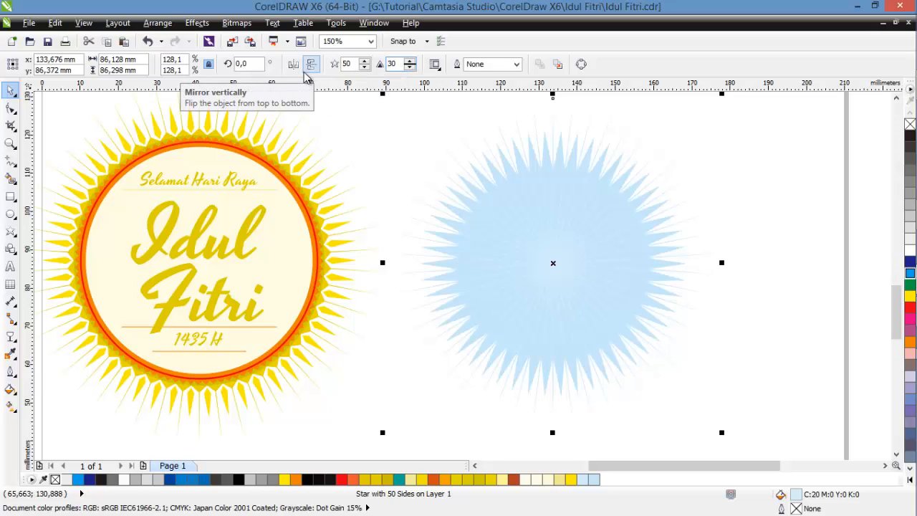
key(Return)
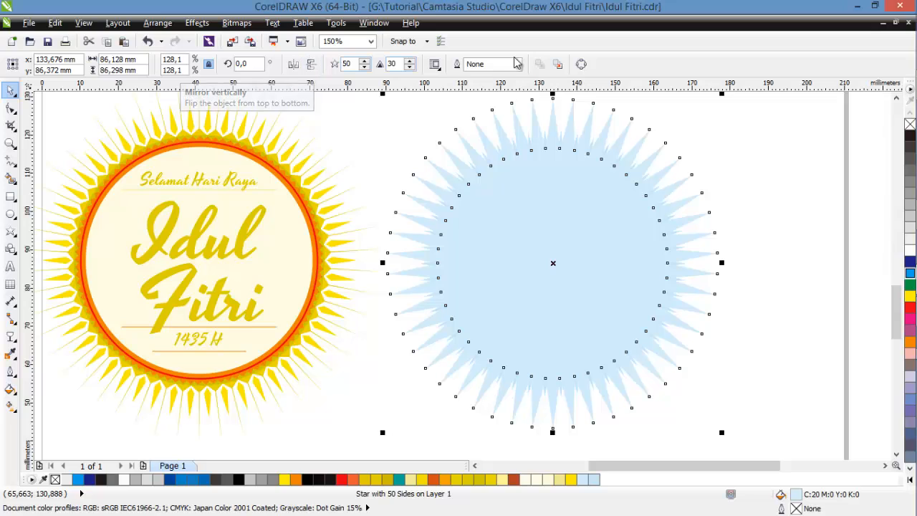
Step: Scale the front copy down about its centre to about 64 mm wide and set its sharpness to 5
drag(720, 435, 693, 403)
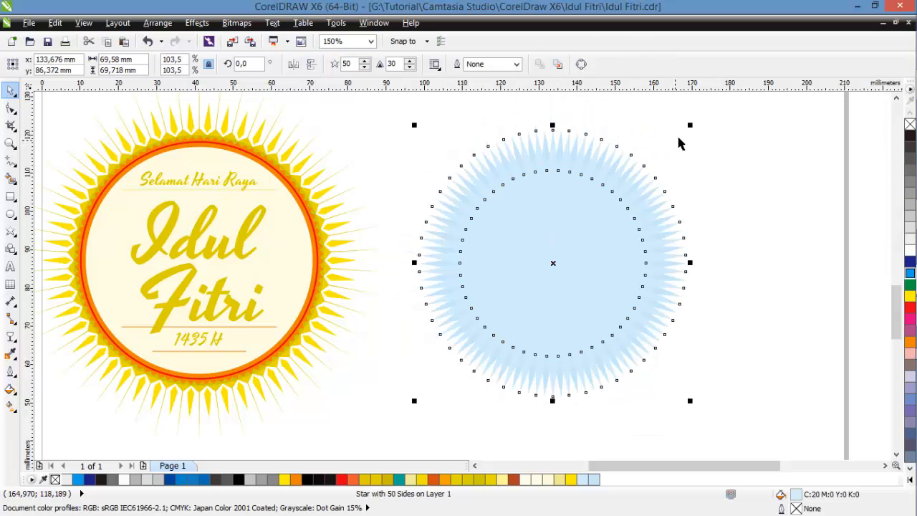
drag(689, 126, 679, 135)
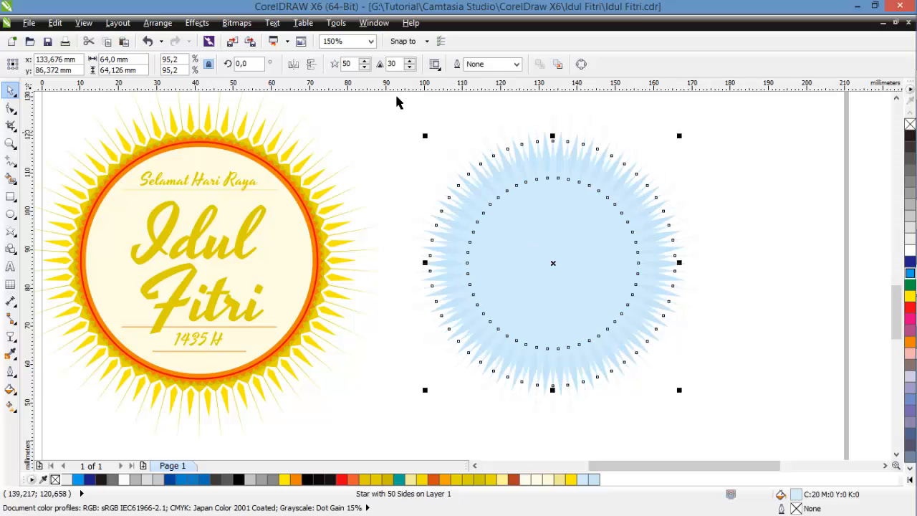
double_click(394, 64)
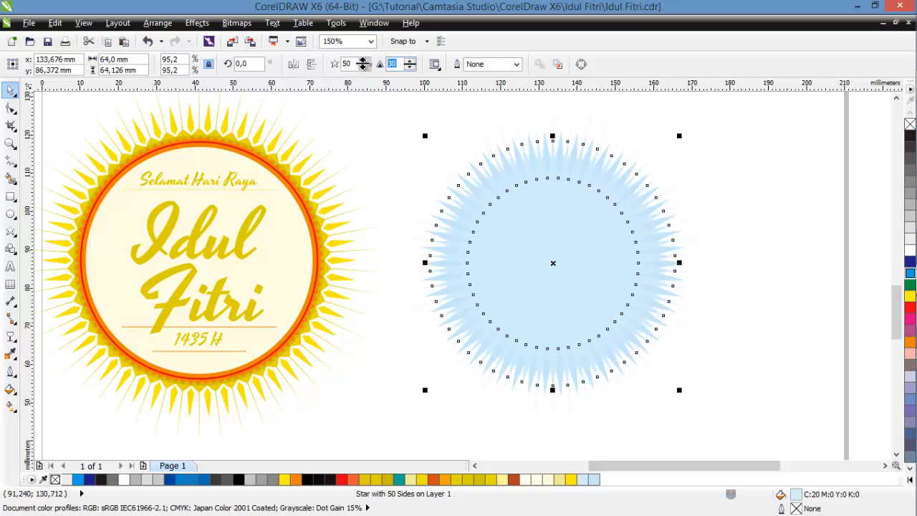
text(5)
key(Return)
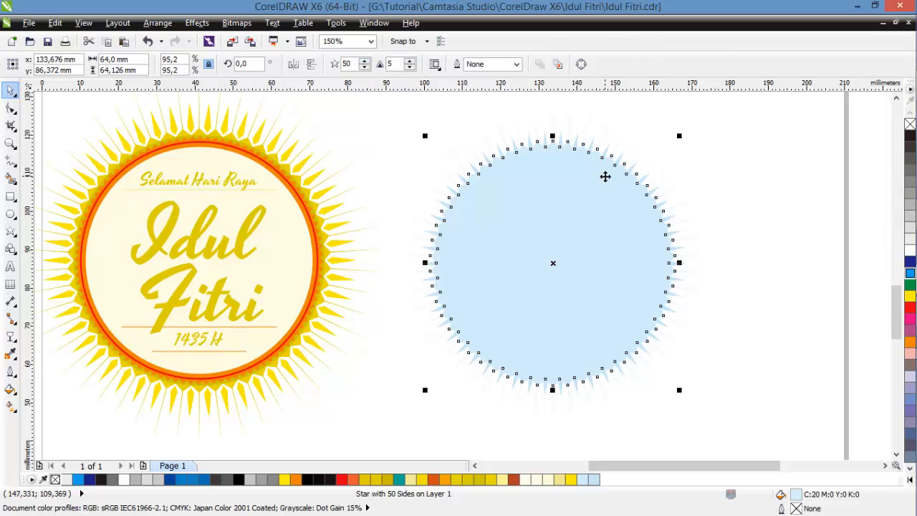
click(725, 167)
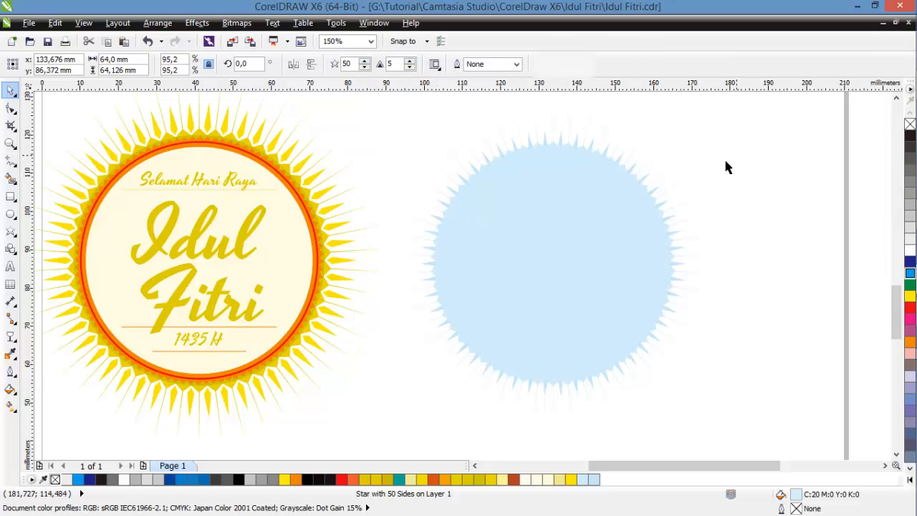
Step: Shrink the front star with sharpness 5 about its centre to about 59 mm wide
click(587, 164)
drag(678, 136, 672, 144)
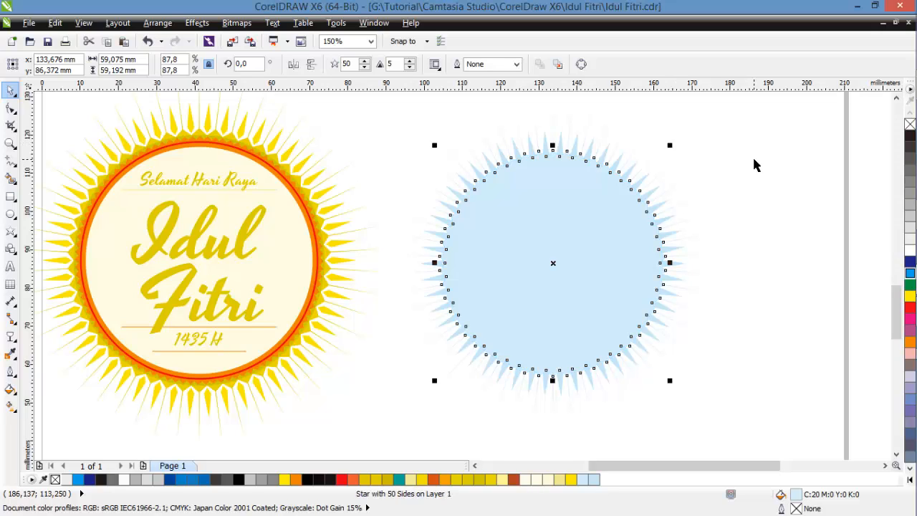
Step: Shrink the front star with sharpness 5 about its centre to about 58 mm wide
shift+click(622, 157)
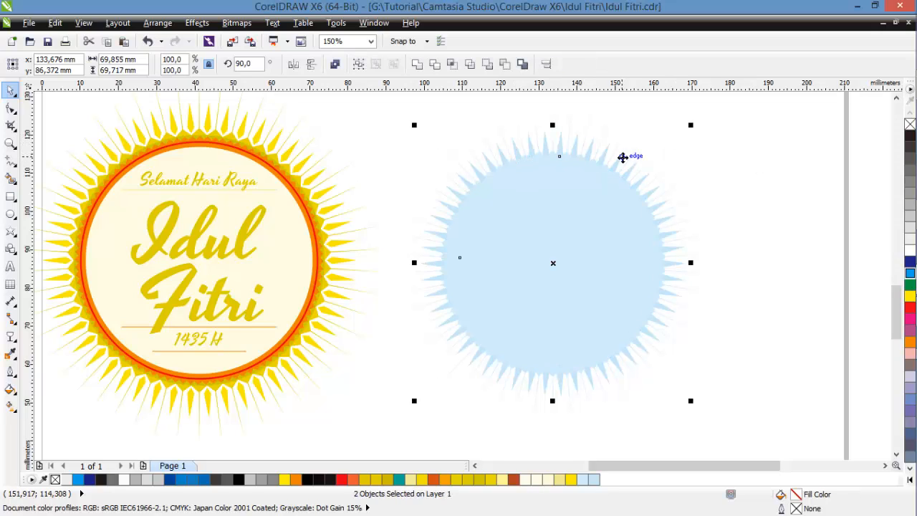
click(667, 150)
click(628, 198)
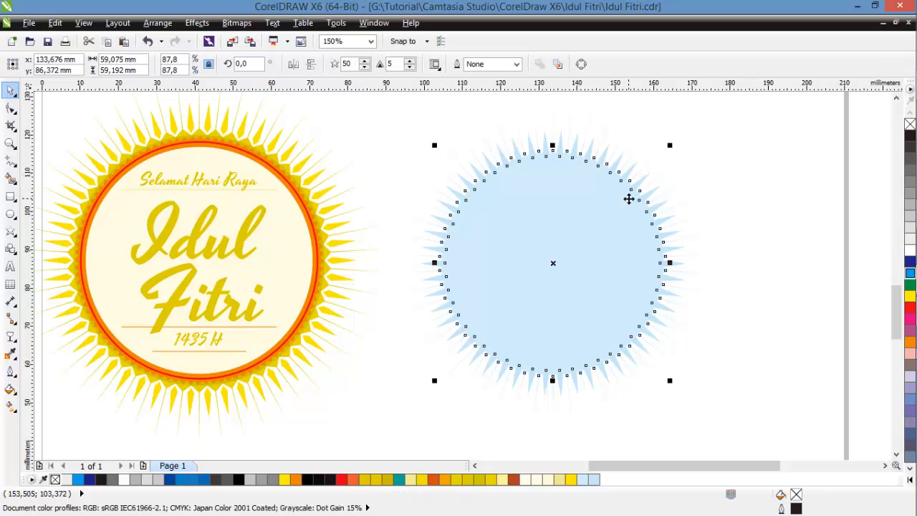
drag(669, 145, 666, 143)
Step: Try shaping the front star and the darker rotated star with Front Minus Back, and undo it
shift+click(624, 157)
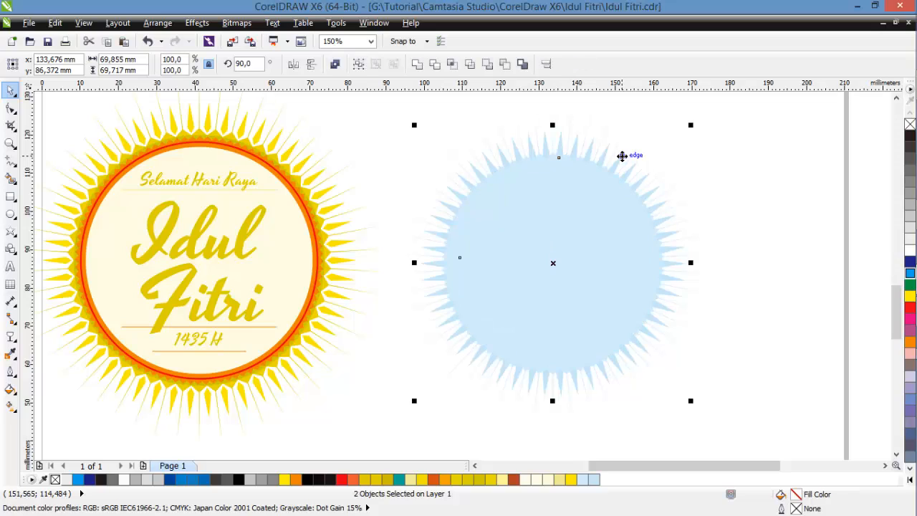
click(487, 66)
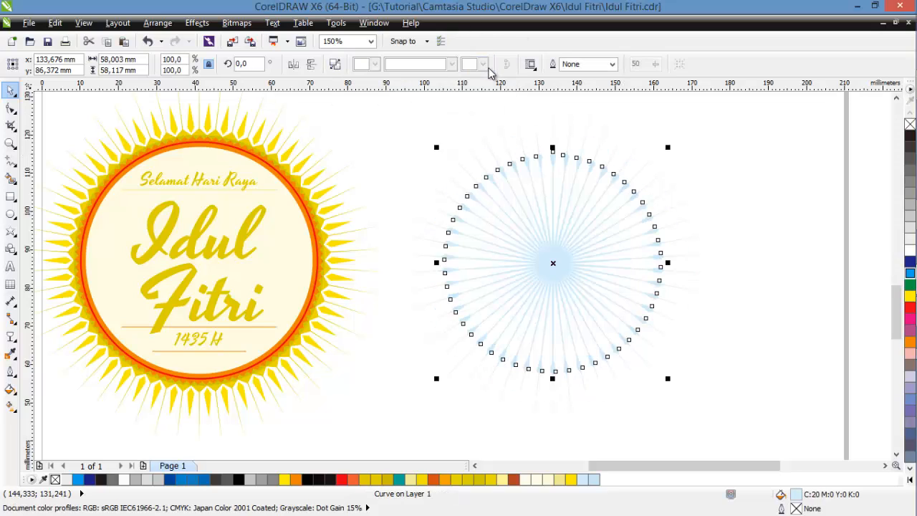
click(727, 188)
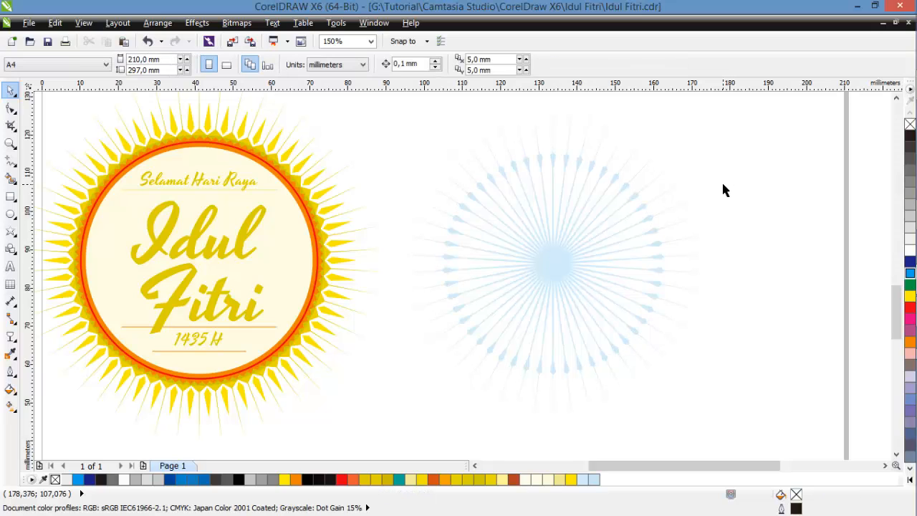
key(ctrl+z)
Step: Cut the front star out of the darker rotated star with Back Minus Front, leaving only its outer ray tips
click(729, 171)
click(616, 194)
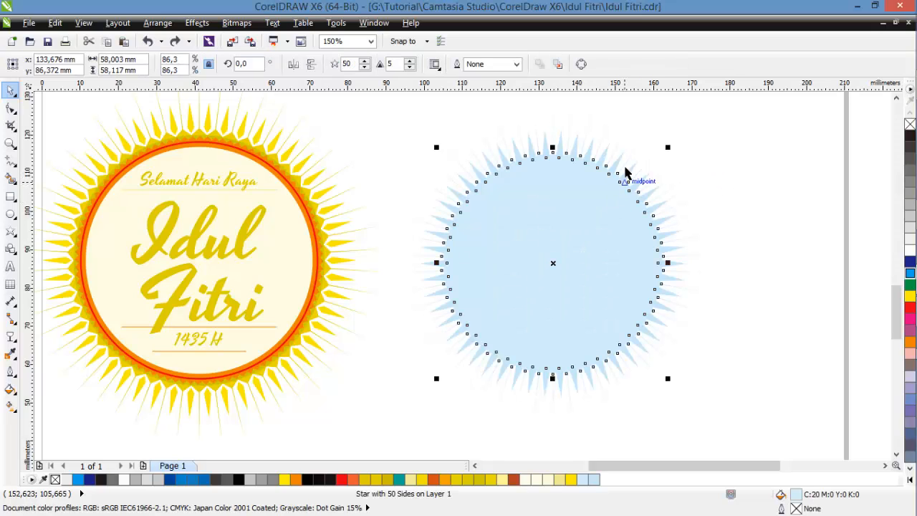
scroll(610, 158, up, 2)
shift+click(585, 159)
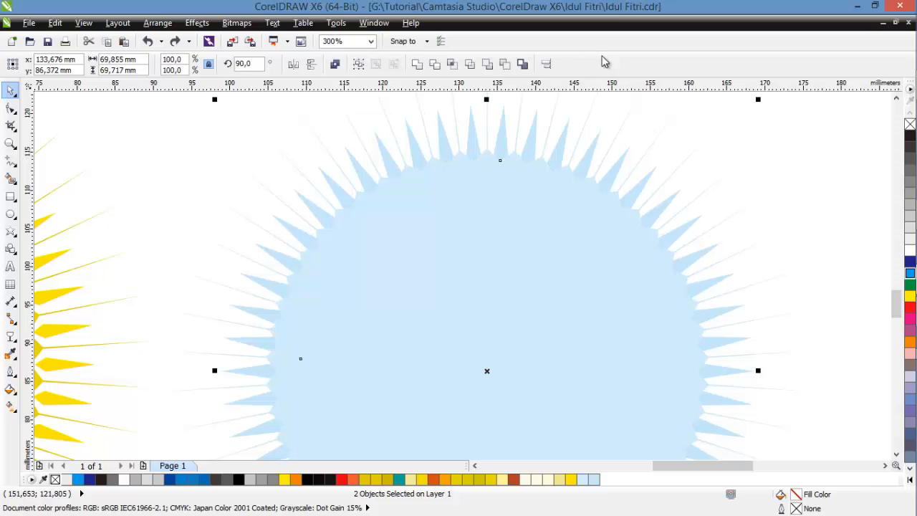
click(504, 63)
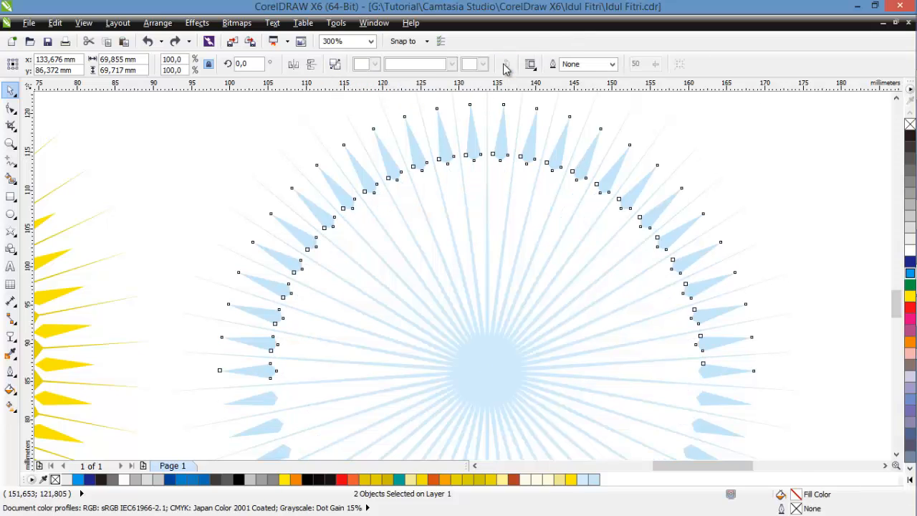
click(838, 153)
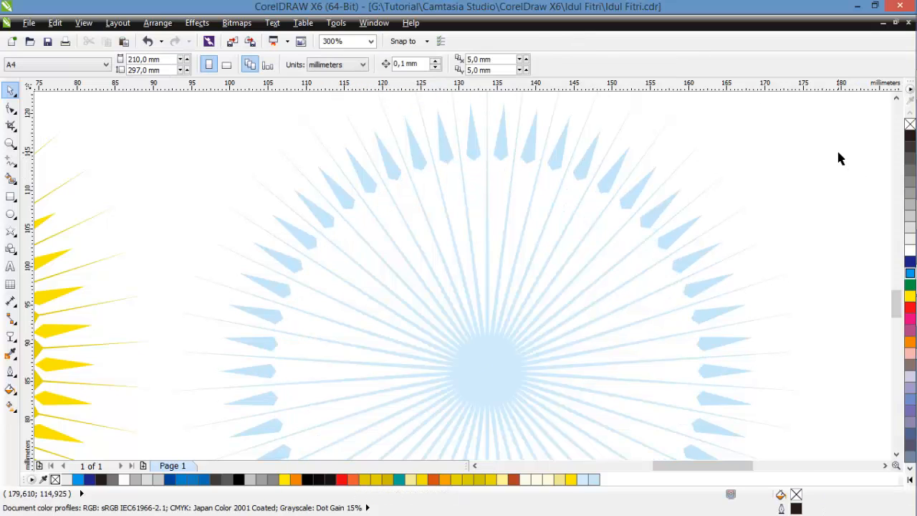
scroll(840, 159, down, 2)
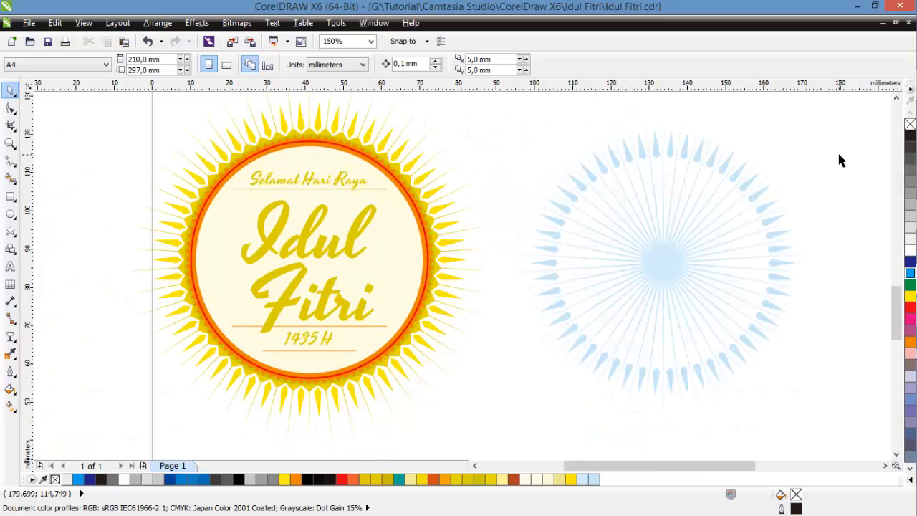
Step: Make a copy of the large thin-rayed star scaled down about its centre to about 55 mm wide and set its sharpness to 5
click(684, 248)
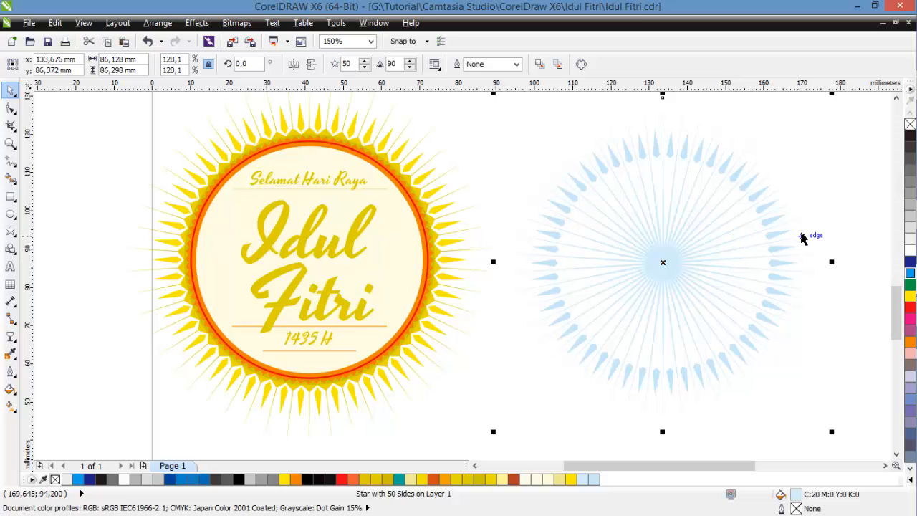
drag(830, 94, 796, 159)
double_click(399, 65)
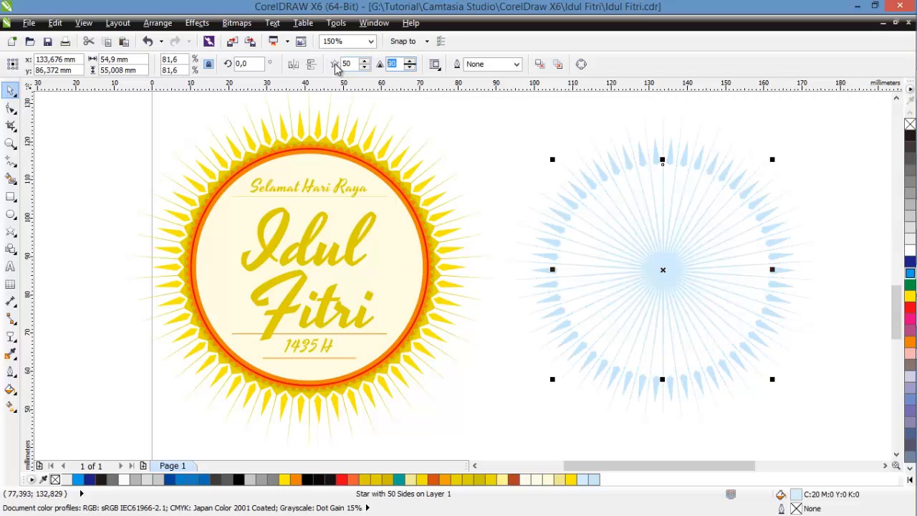
text(5)
key(Return)
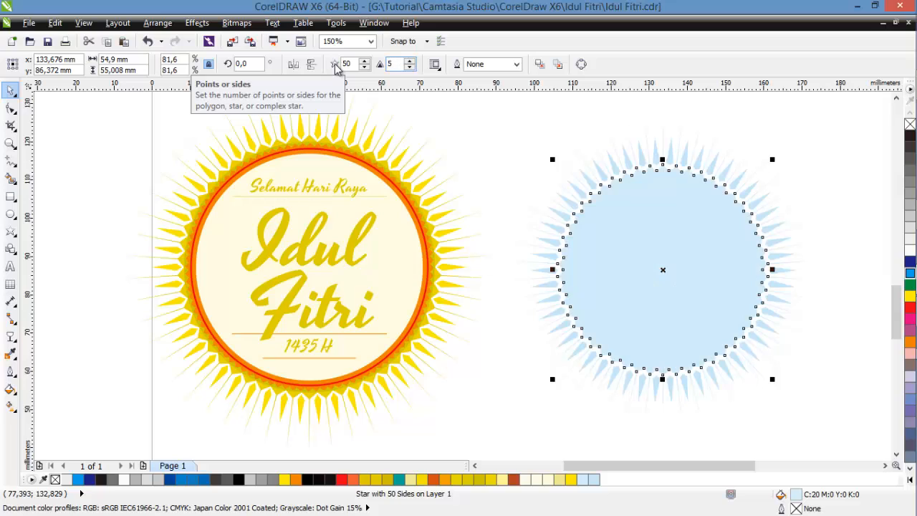
click(825, 147)
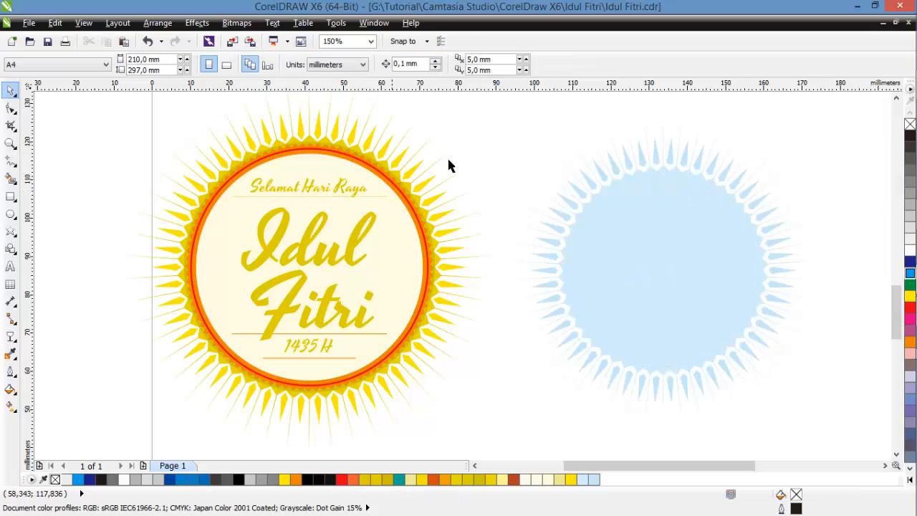
Step: Enlarge the new inner star about its centre to about 56 mm wide and check its edge against the ray tips
click(679, 190)
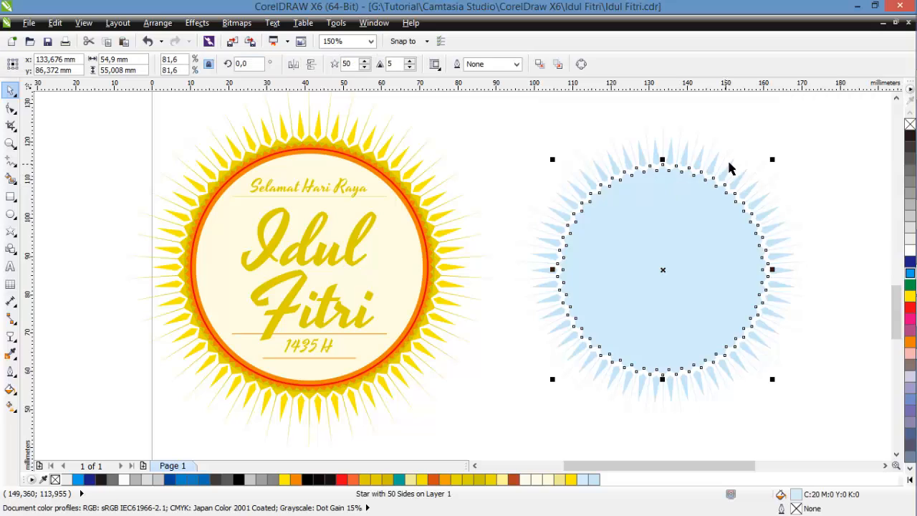
drag(771, 158, 778, 157)
click(844, 161)
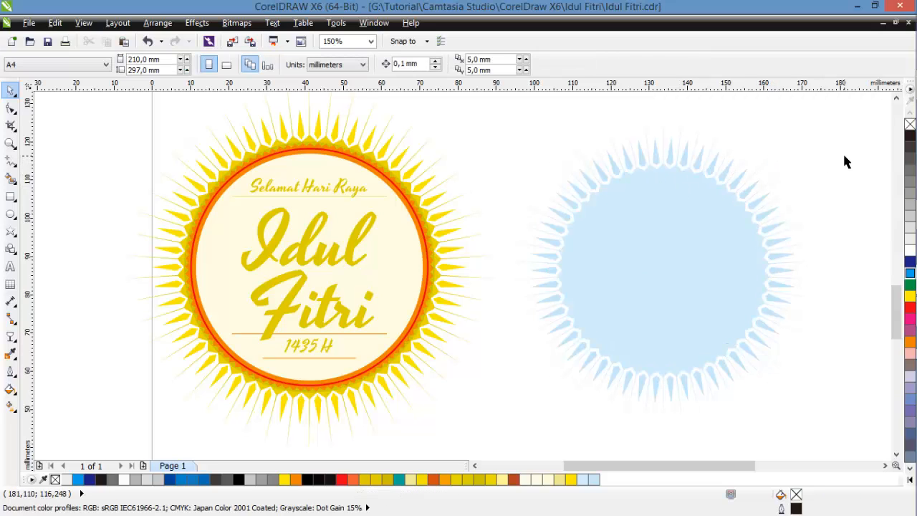
scroll(680, 199, up, 2)
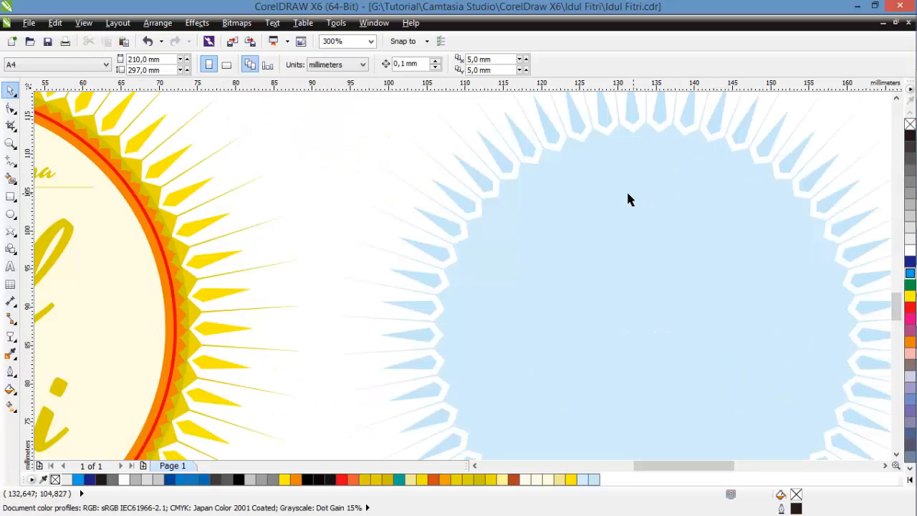
scroll(630, 200, down, 2)
Step: Try a sharpness of 3 on the inner star and undo the change
click(679, 224)
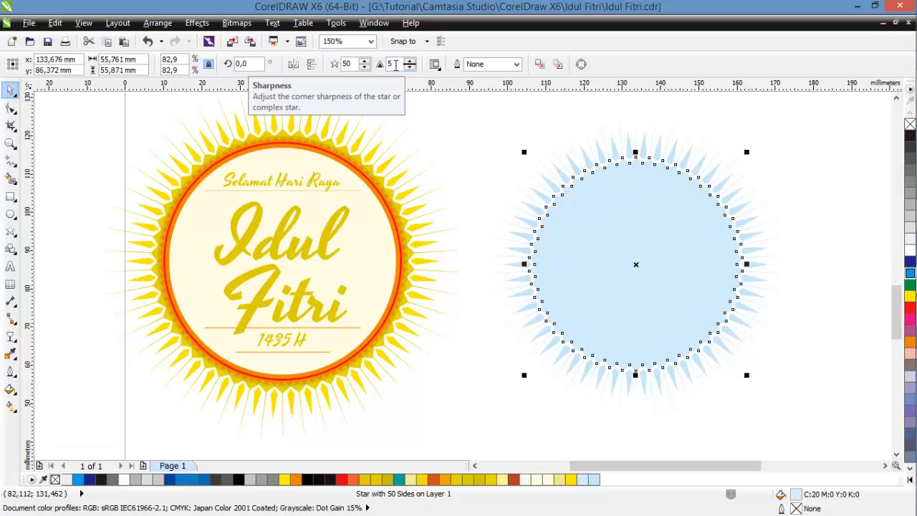
double_click(394, 65)
text(3)
key(Return)
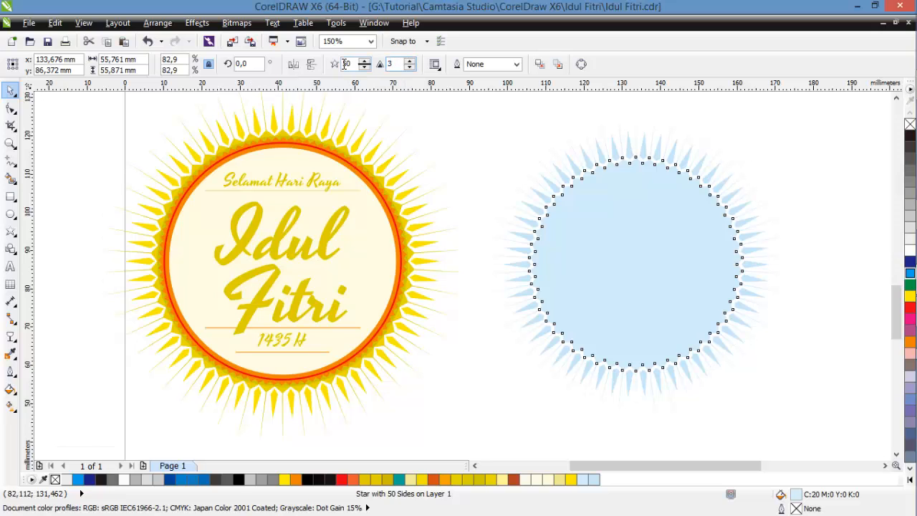
click(822, 156)
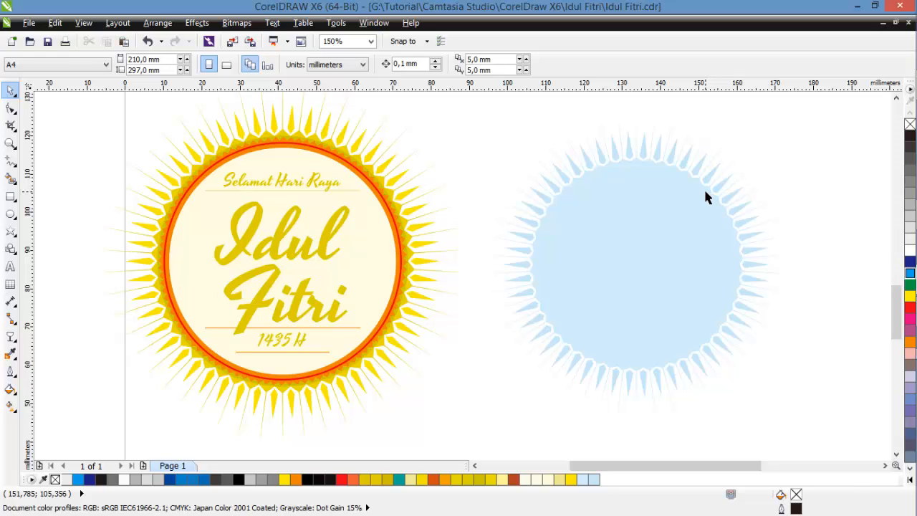
click(703, 186)
click(764, 161)
click(695, 244)
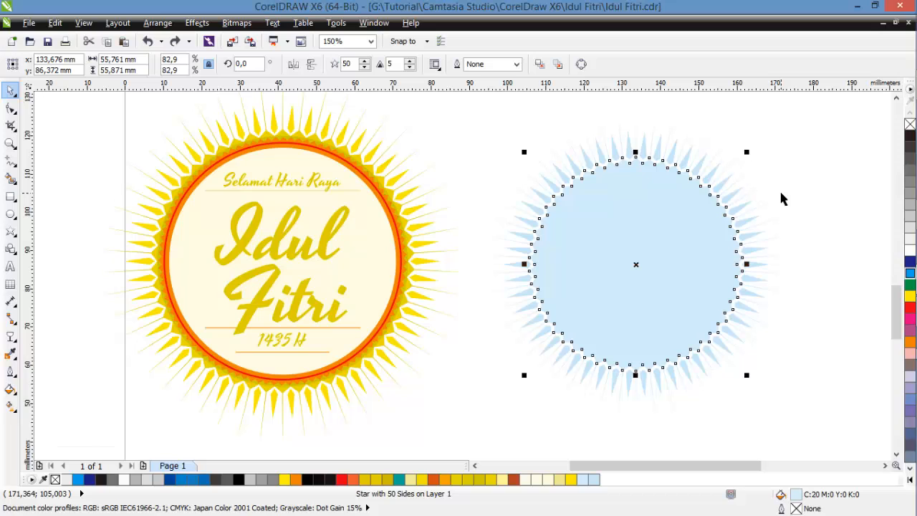
click(800, 183)
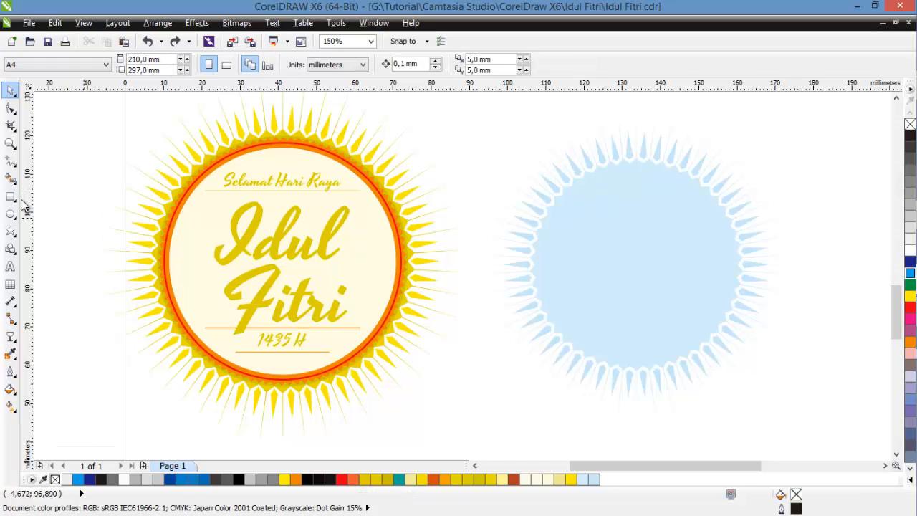
Step: Draw a circle about 35 mm in diameter inside the inner star and align its centre with the star's
click(10, 214)
drag(577, 197, 706, 329)
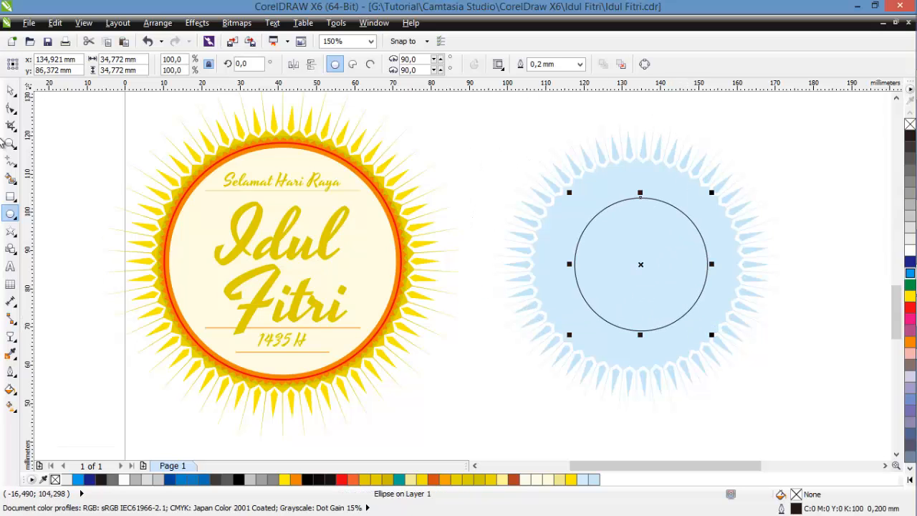
key(space)
shift+click(651, 178)
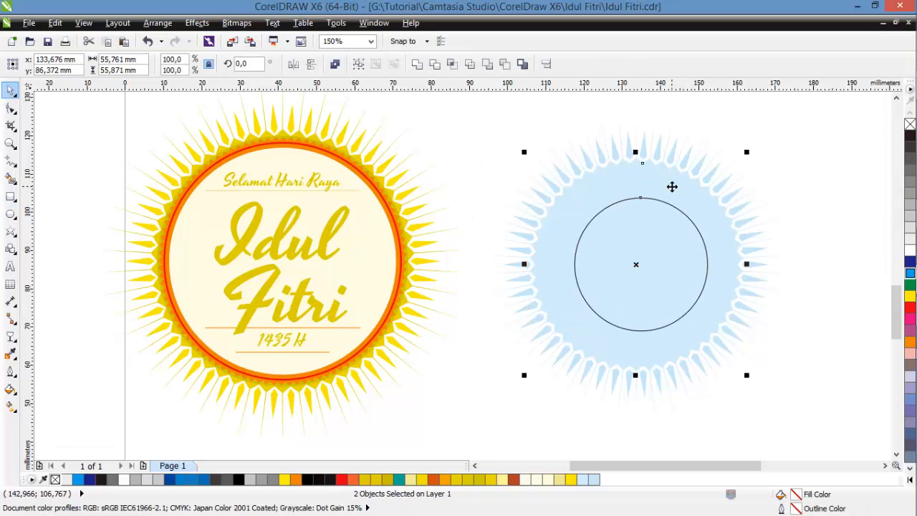
key(c)
click(803, 191)
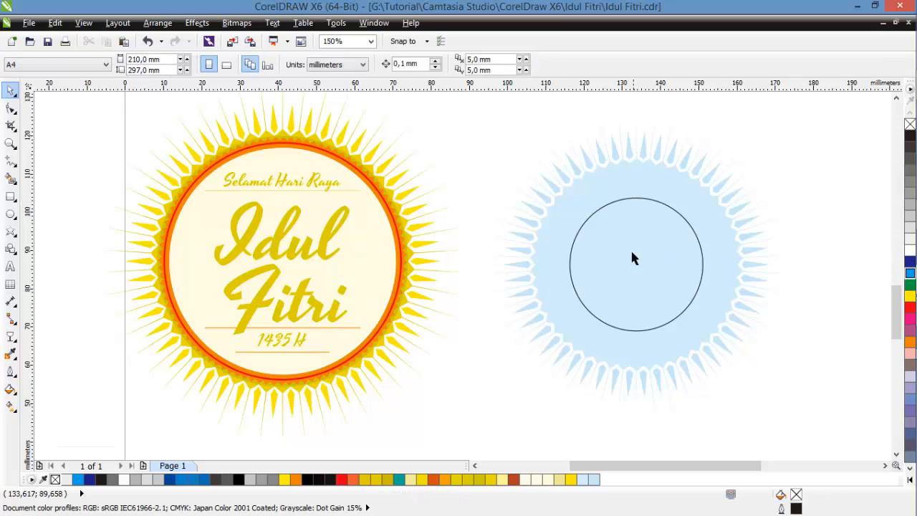
Step: Enlarge the circle about its centre to about 52.5 mm in diameter, close to the inner star's edge
click(630, 249)
drag(706, 191, 745, 163)
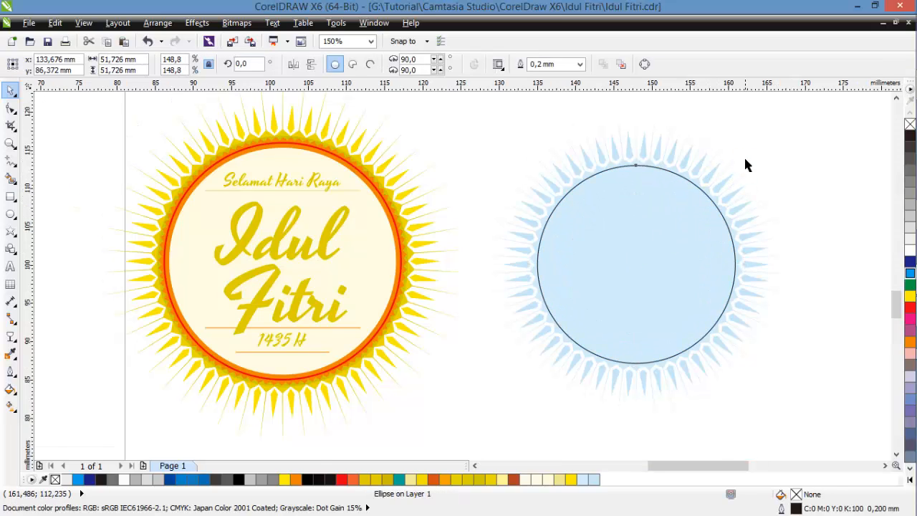
scroll(745, 165, up, 2)
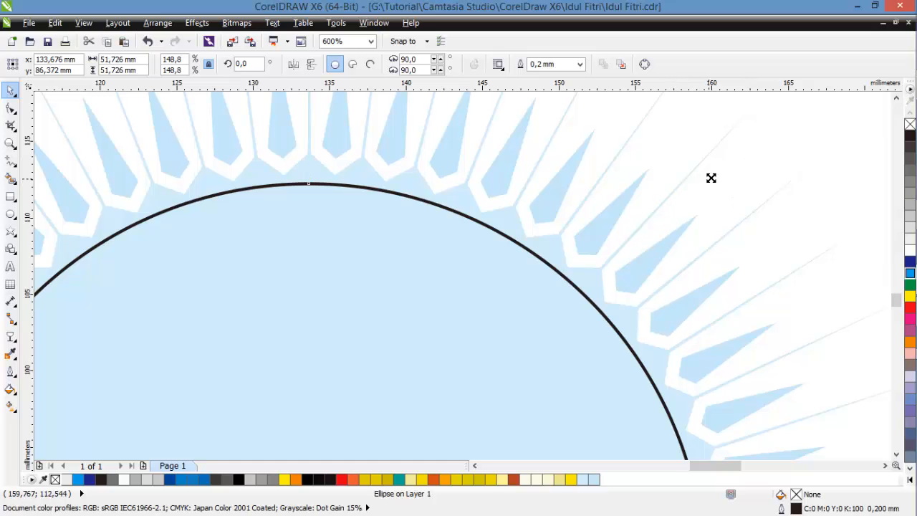
drag(711, 178, 721, 177)
scroll(724, 179, down, 2)
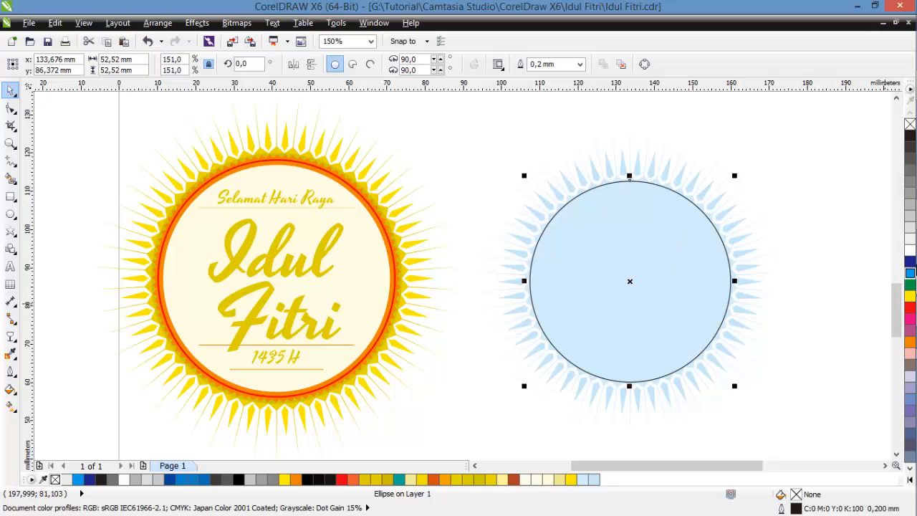
Step: Remove the circle's outline and fill it with light cyan of C 20, M 0, Y 0, K 0
click(910, 273)
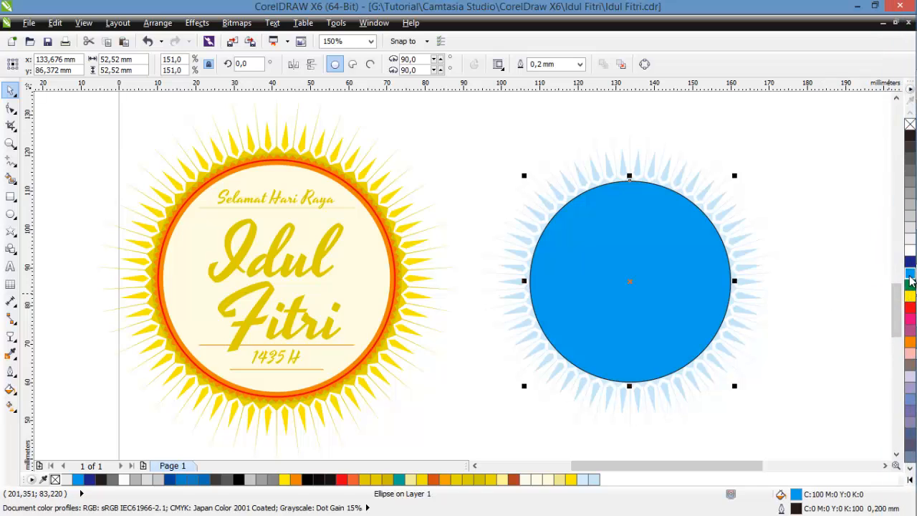
right_click(909, 124)
double_click(795, 495)
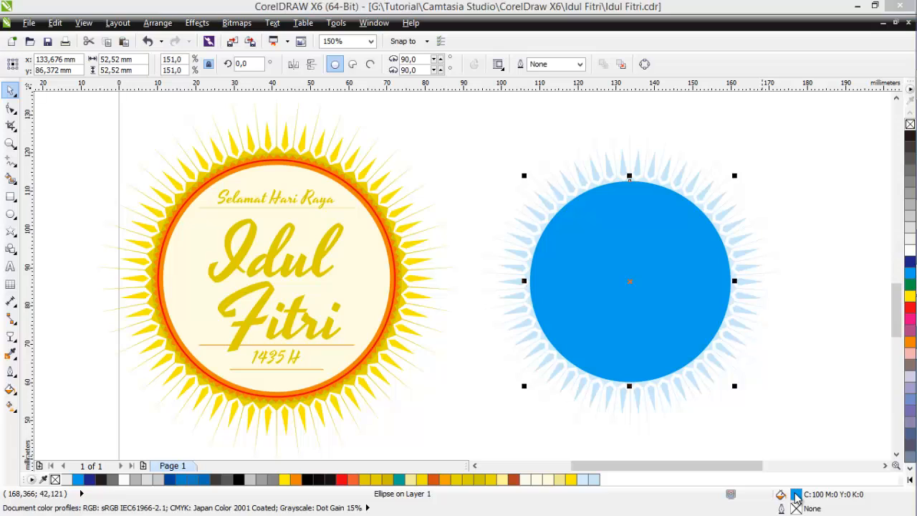
click(620, 140)
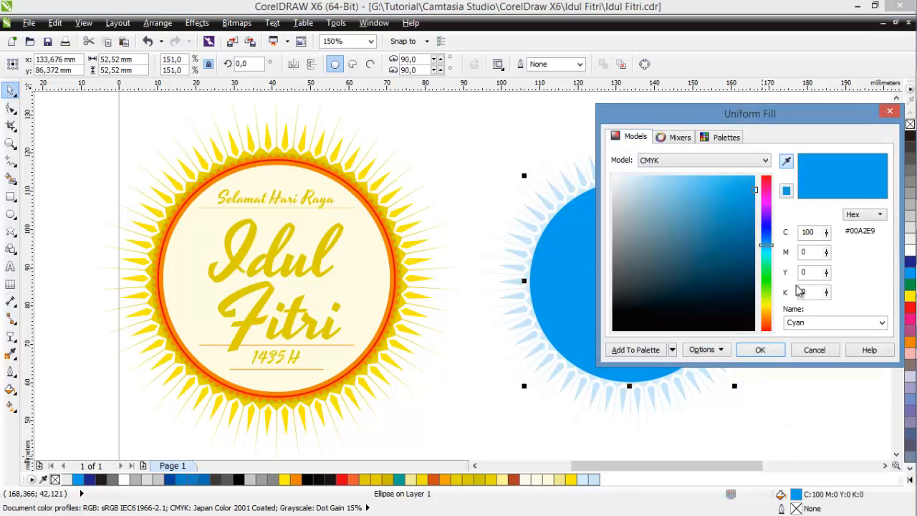
double_click(809, 233)
text(20)
key(Return)
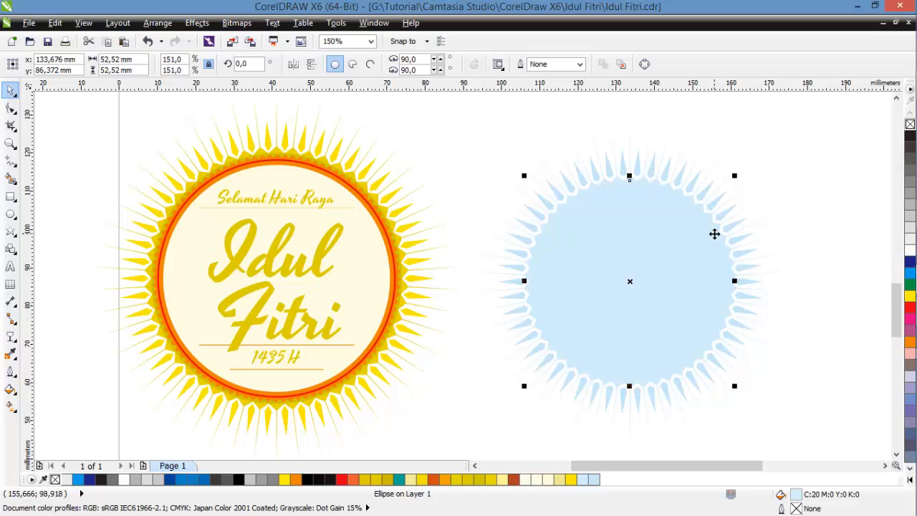
Step: Darken the circle's fill to C 30, M 0, Y 0, K 0
double_click(795, 495)
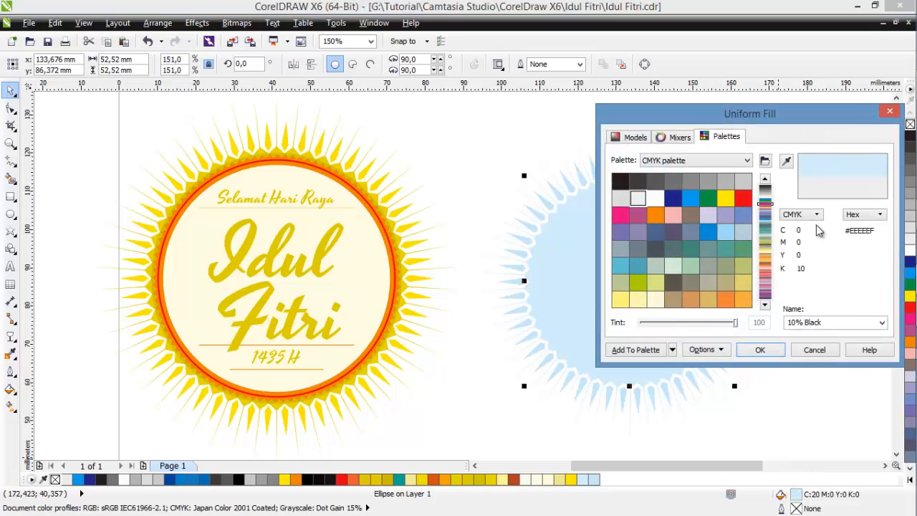
click(625, 137)
double_click(817, 232)
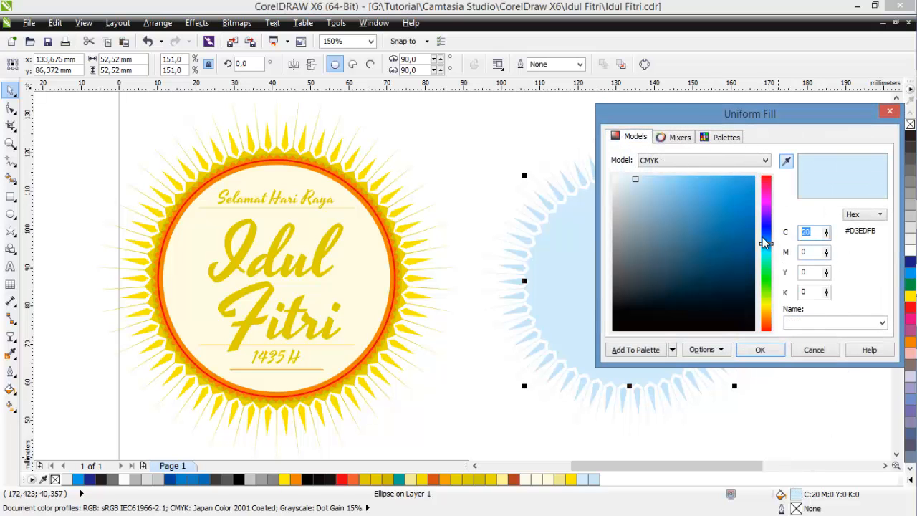
text(30)
key(Return)
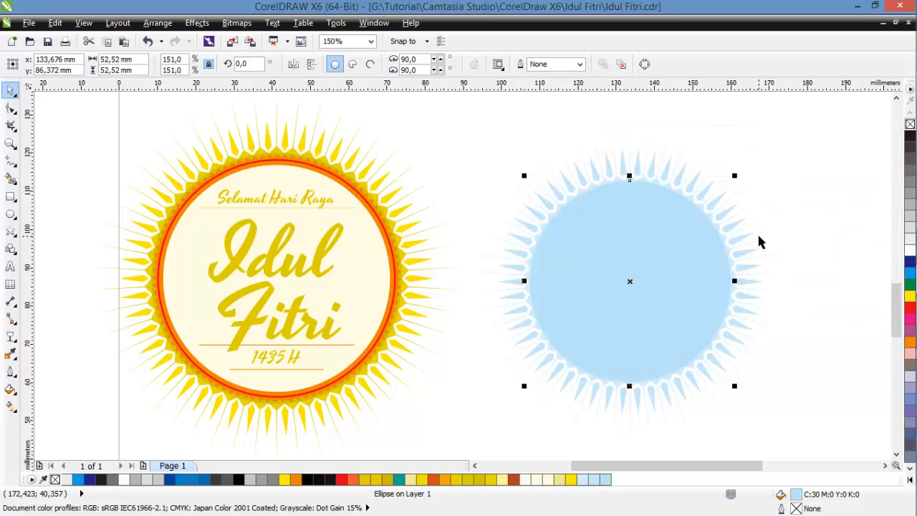
Step: Draw a polygon about 21 mm wide inside the light-blue circle and set it to 100 sides
click(798, 202)
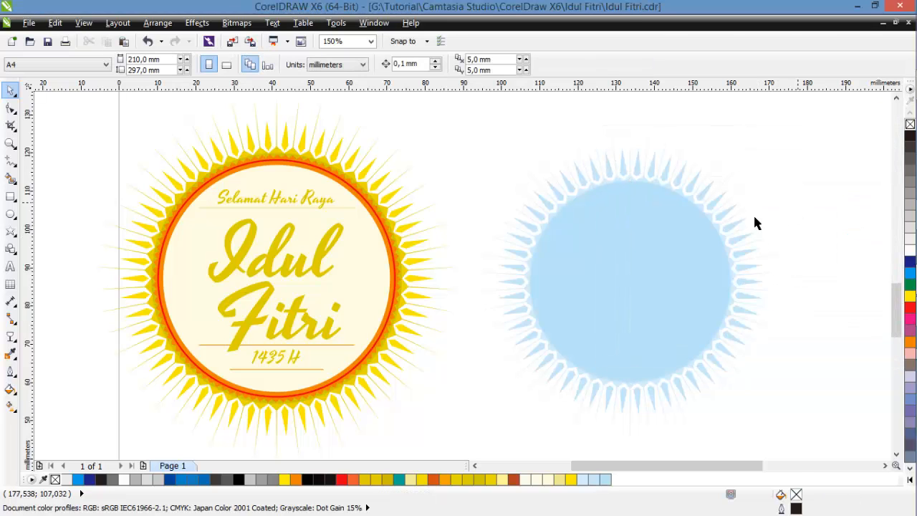
click(674, 251)
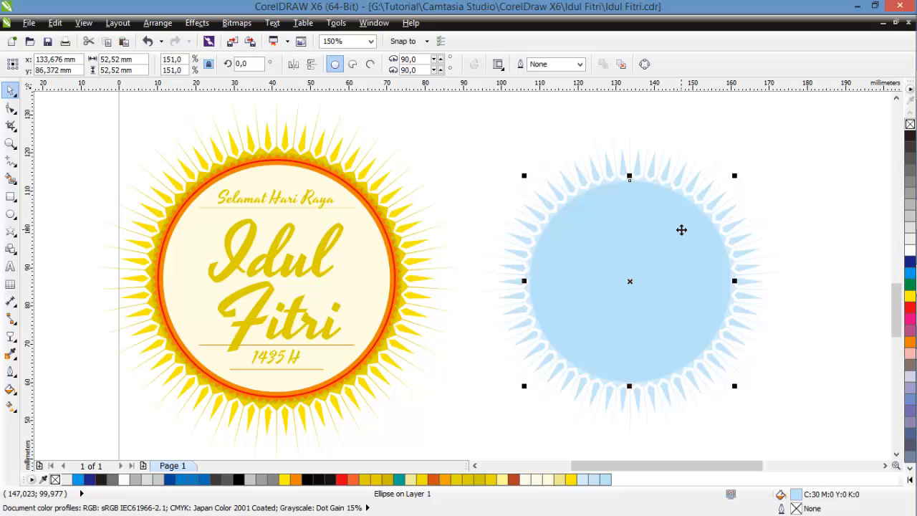
scroll(681, 229, up, 2)
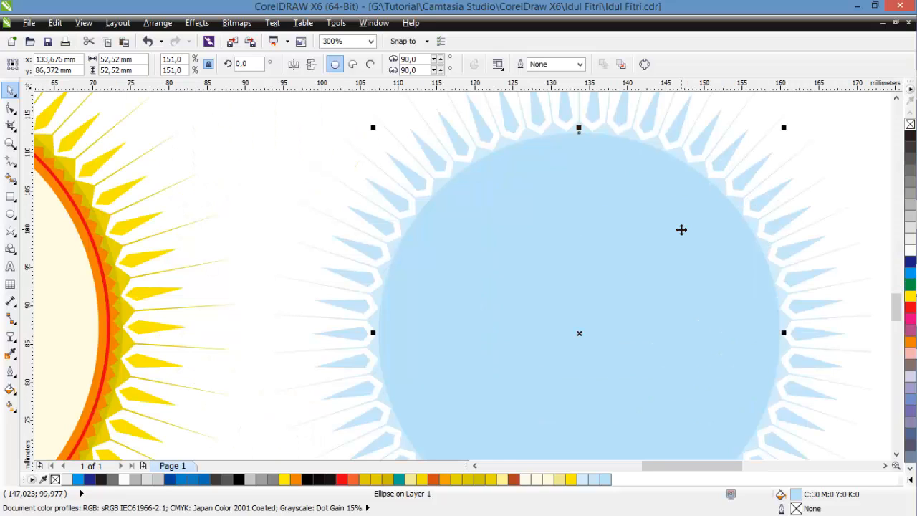
click(10, 231)
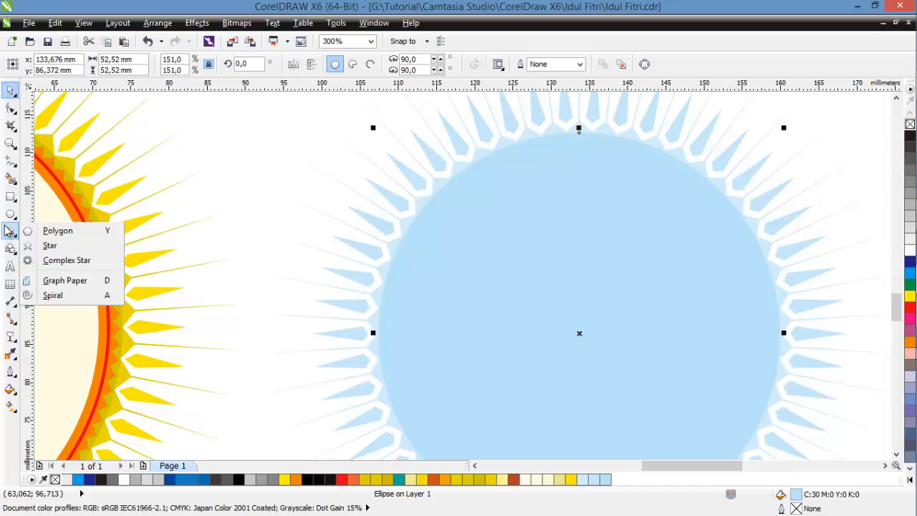
click(63, 234)
drag(491, 205, 649, 383)
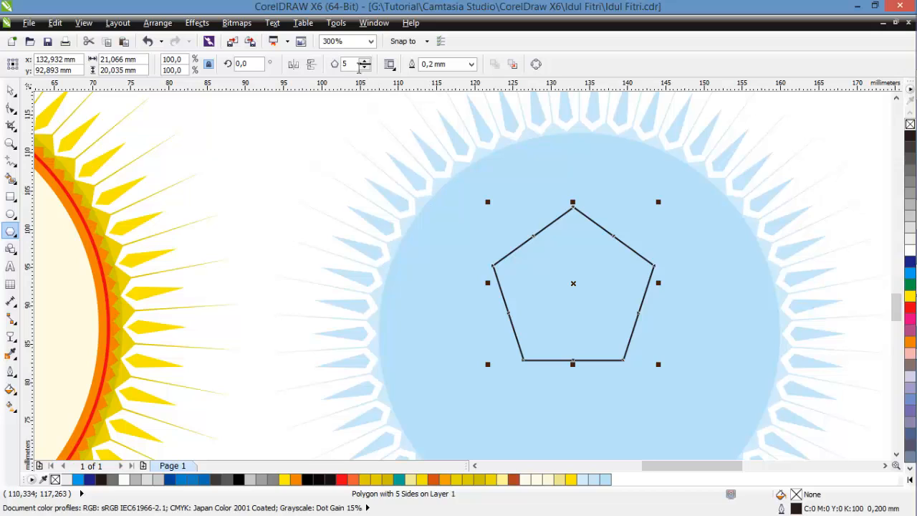
double_click(347, 64)
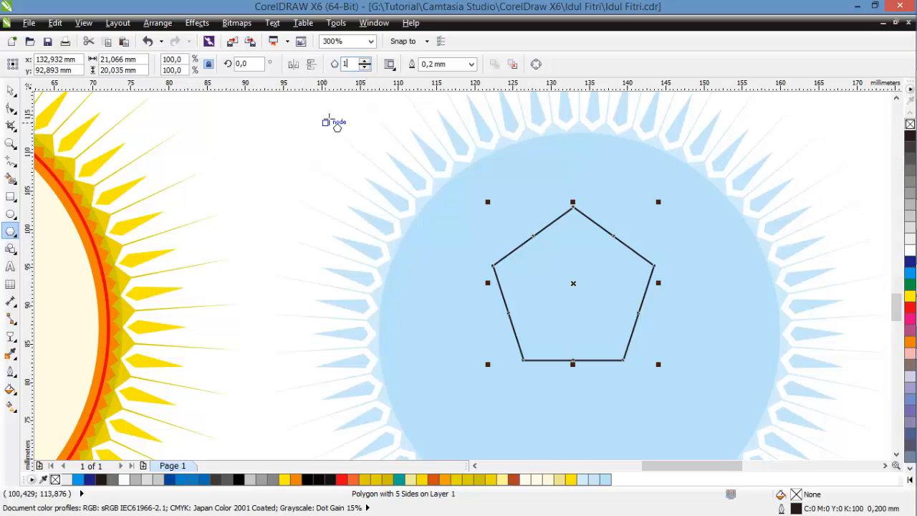
key(Return)
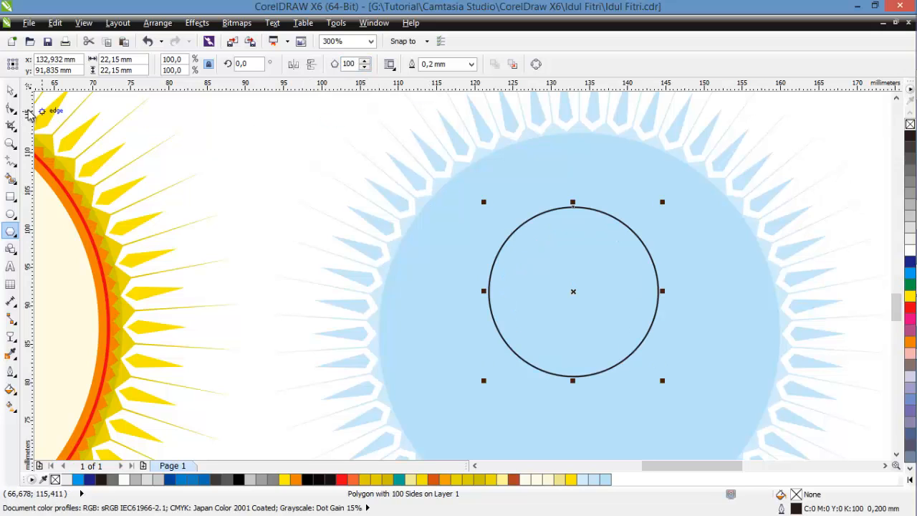
Step: Pull a midpoint node of the 100-sided polygon inward to turn its edge into a ring of deep, narrow spikes
click(11, 89)
scroll(606, 225, up, 2)
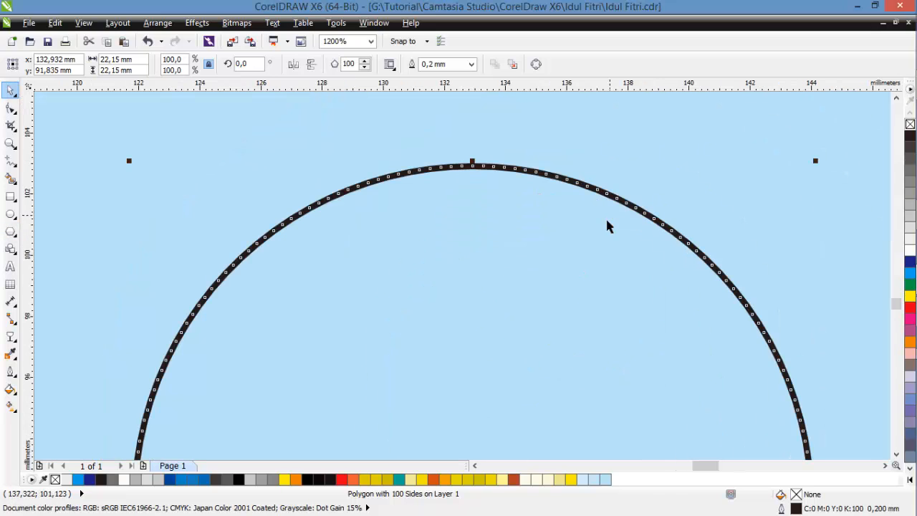
click(11, 107)
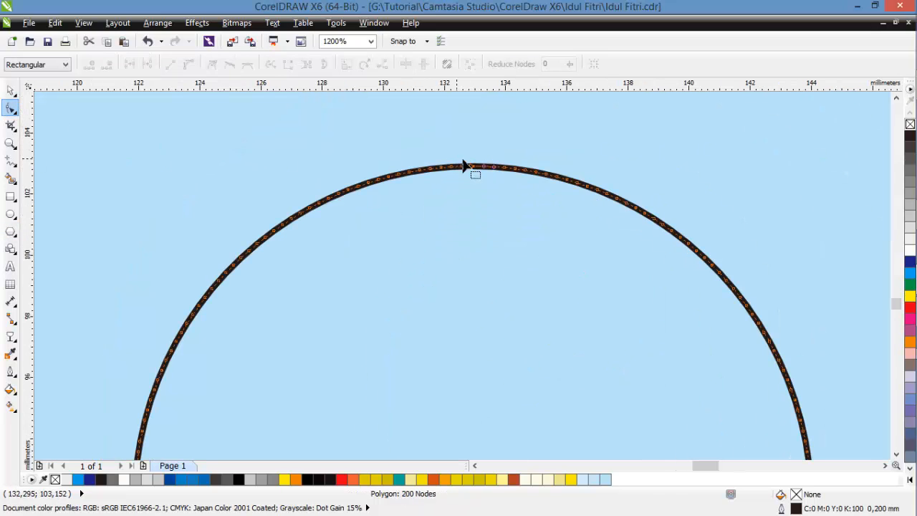
drag(485, 169, 485, 286)
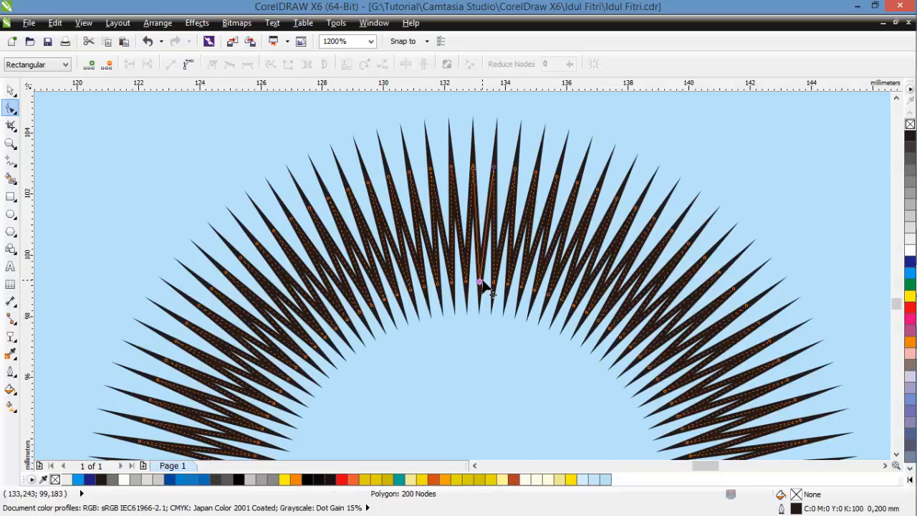
scroll(486, 286, down, 2)
click(11, 90)
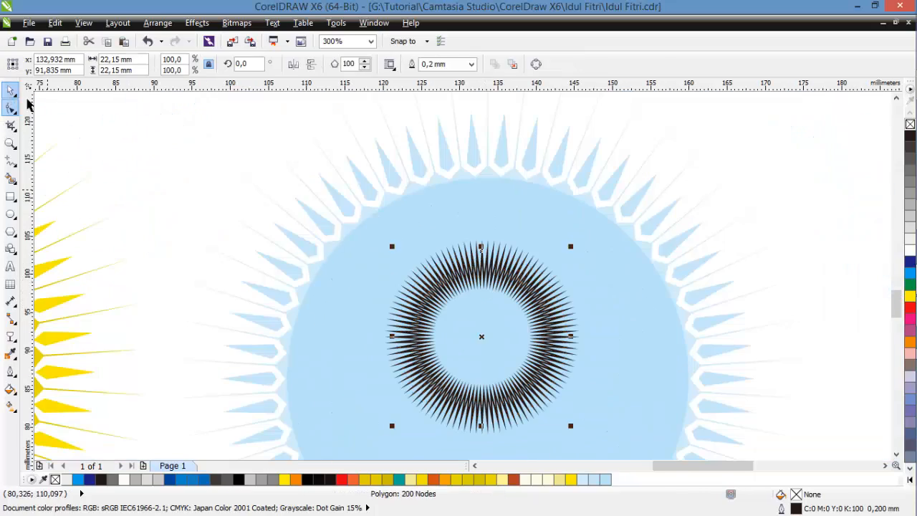
Step: Align the spiky polygon's centre with the light-blue circle's and enlarge it about its centre to about 52 mm wide
shift+click(628, 339)
key(c)
key(e)
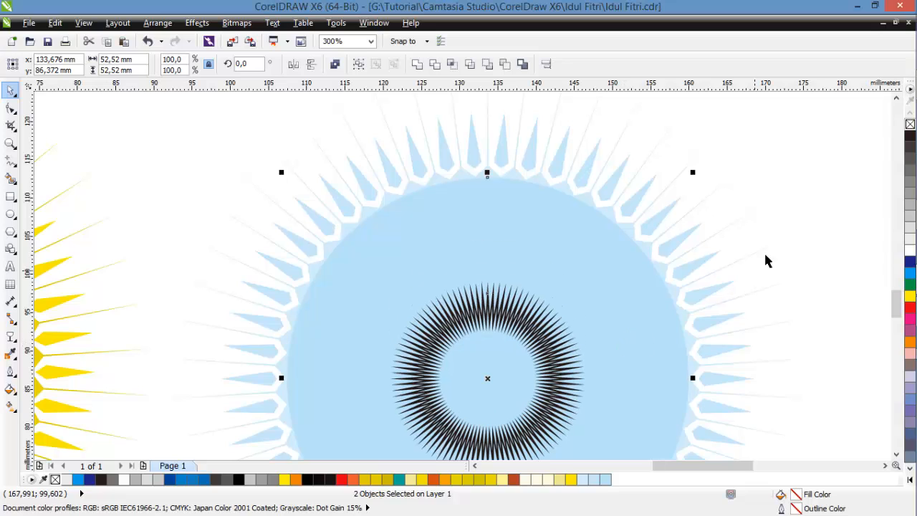
key(Tab)
click(832, 230)
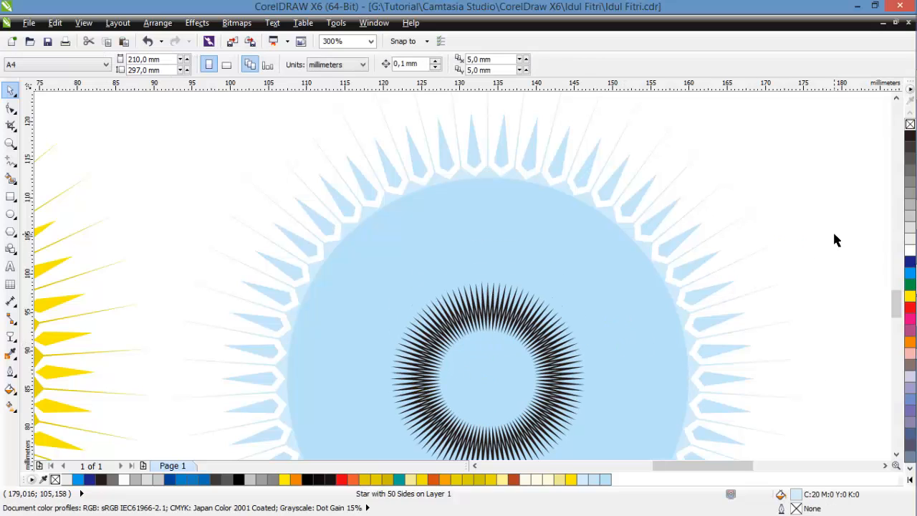
click(549, 320)
drag(573, 291, 706, 179)
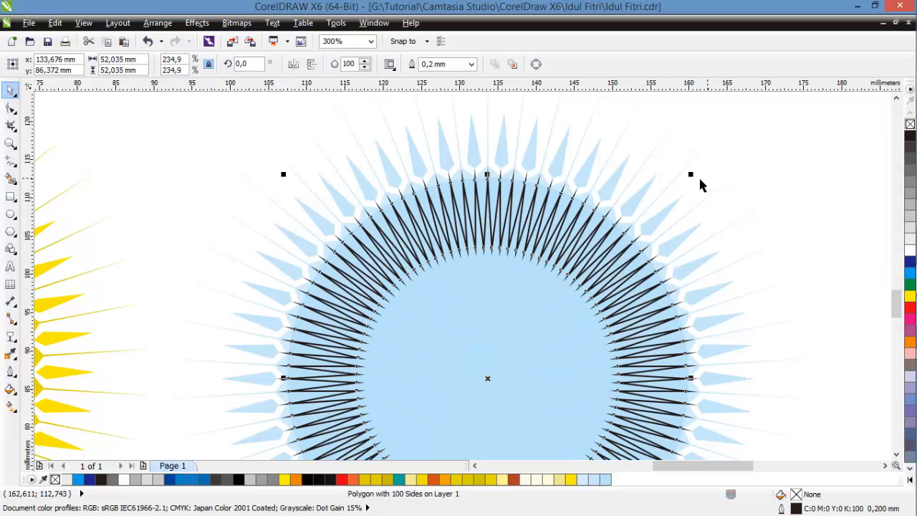
Step: Pull the polygon's inner node outward so the deep spikes become a shallow zigzag just inside the circle's edge
click(11, 107)
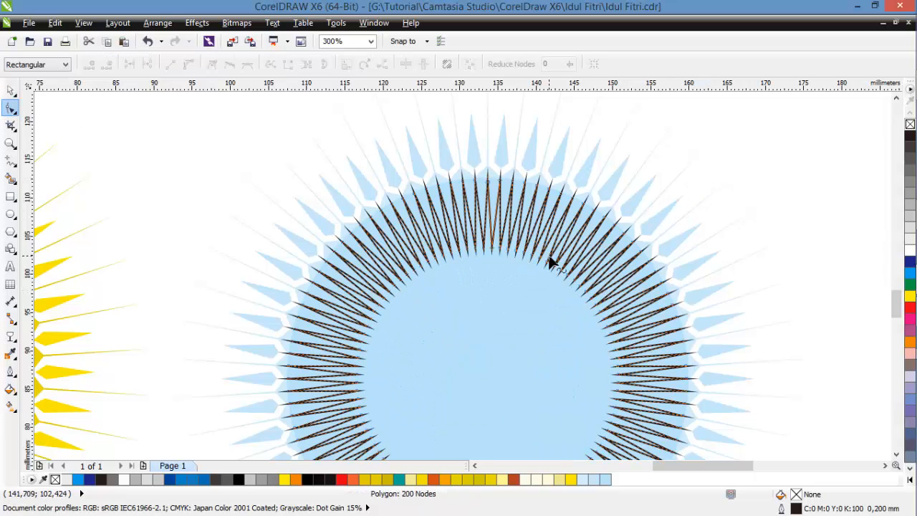
mouse_move(504, 245)
mouse_down()
mouse_move(518, 225)
mouse_move(523, 199)
mouse_move(516, 194)
mouse_move(526, 191)
mouse_move(512, 255)
mouse_up()
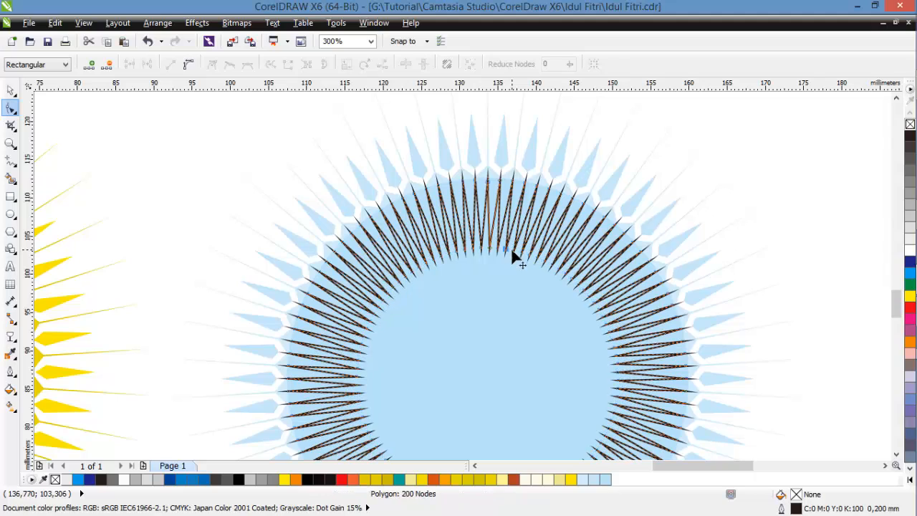
key(ctrl+z)
scroll(507, 193, up, 3)
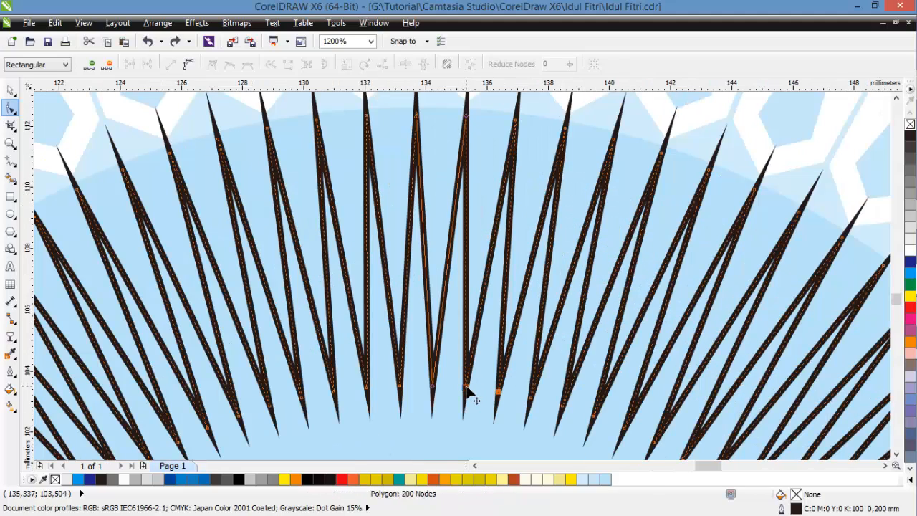
drag(470, 386, 493, 144)
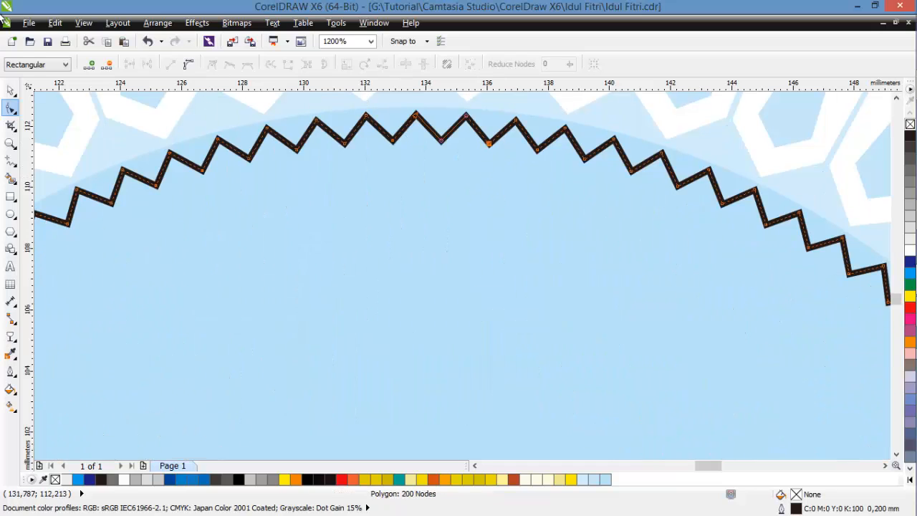
click(11, 90)
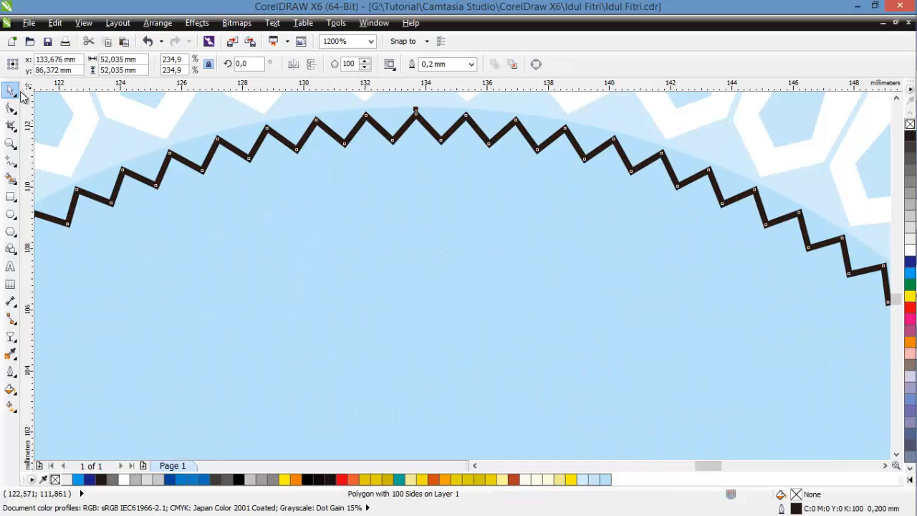
Step: Fill the zigzag polygon with cyan of C 100, M 0, Y 0, K 0 and remove its outline
click(11, 107)
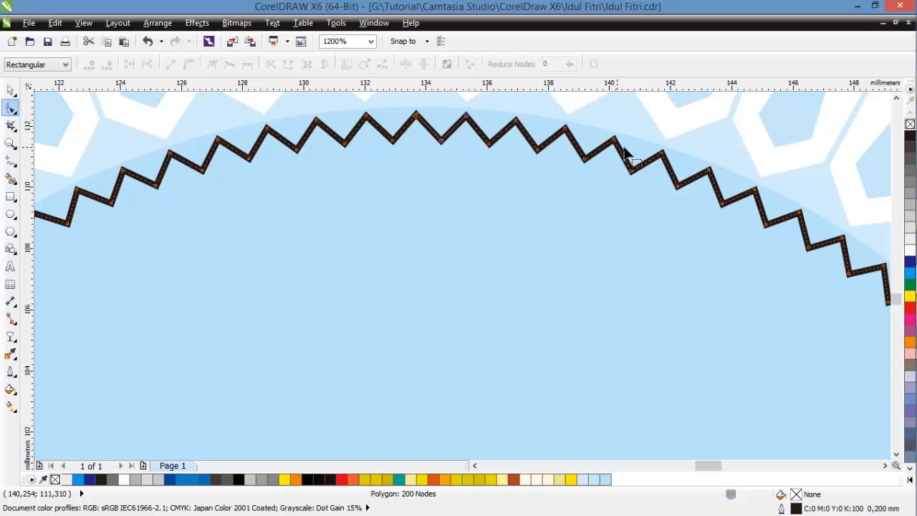
click(908, 273)
right_click(909, 124)
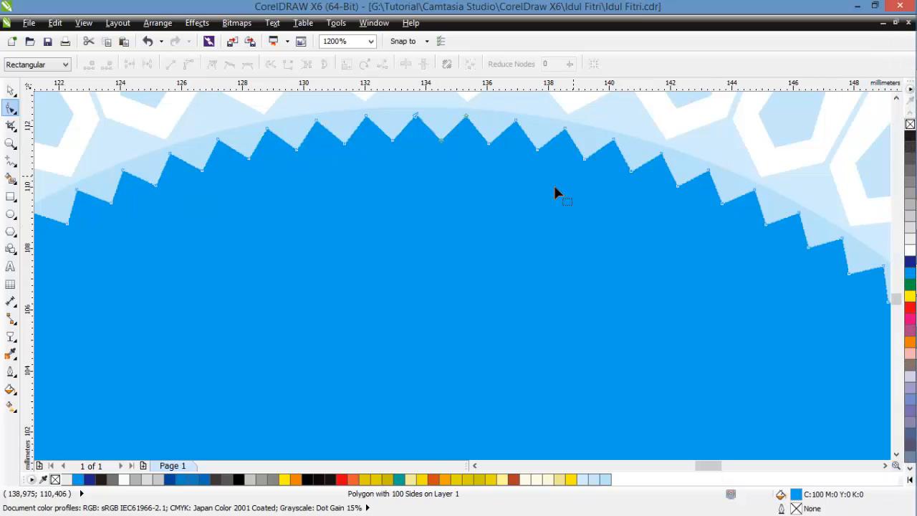
Step: Convert the straight segments of the polygon's teeth to curves and bend them so they meet vertically in the valleys
right_click(410, 118)
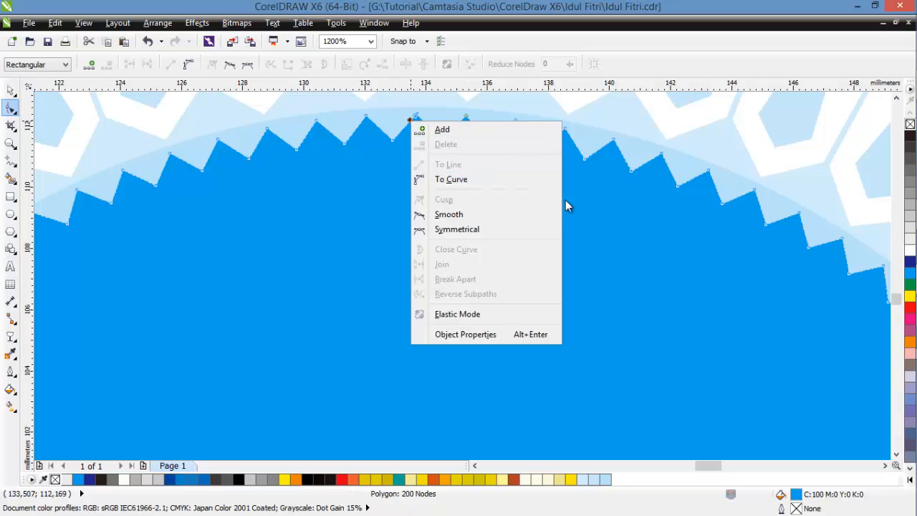
click(481, 180)
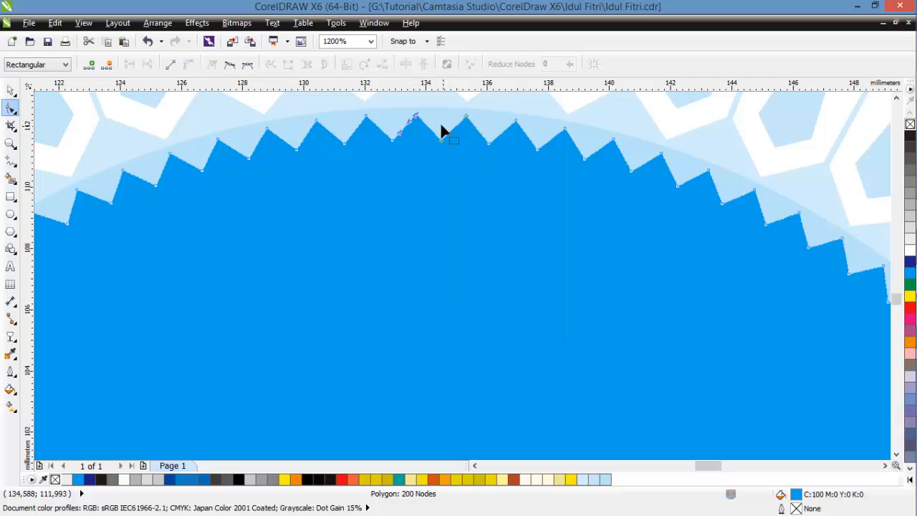
right_click(428, 135)
click(481, 187)
scroll(441, 133, up, 2)
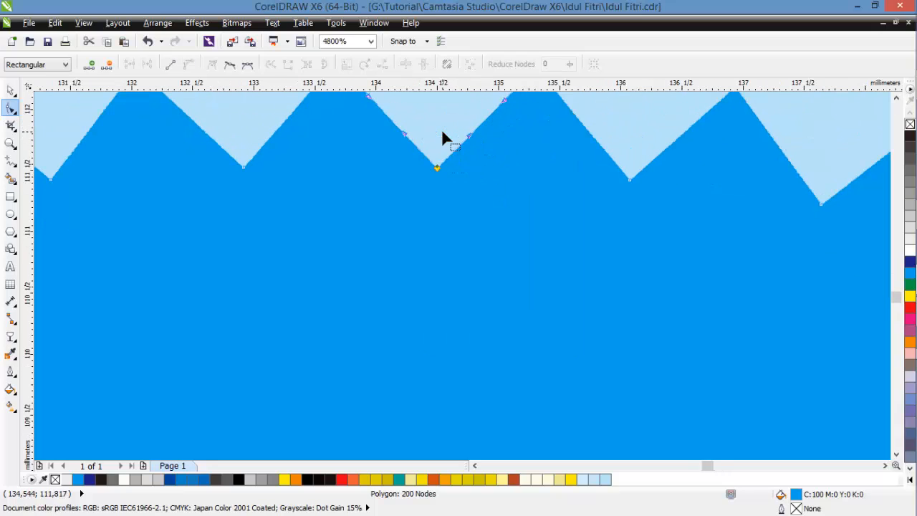
drag(466, 131, 439, 133)
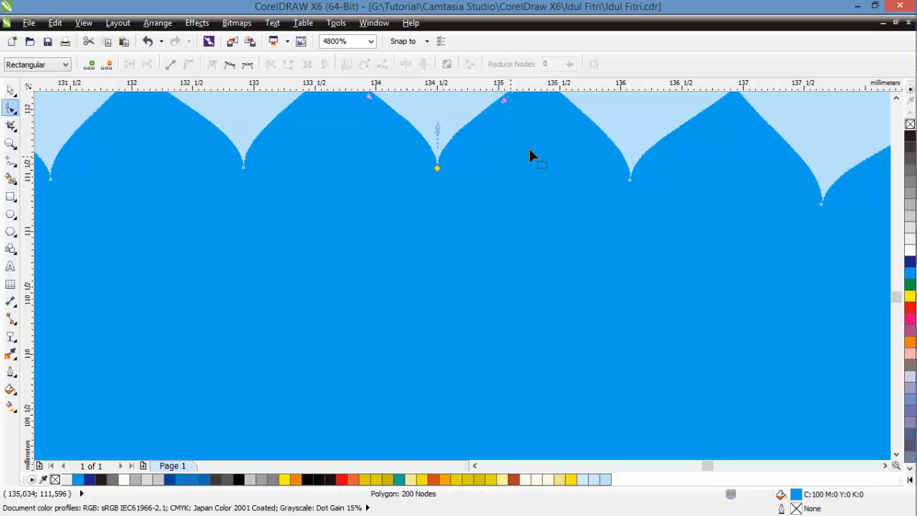
Step: Adjust the curve handles at the tooth peaks to form slender pointed tips, and deselect everything
scroll(556, 175, down, 1)
scroll(552, 122, up, 1)
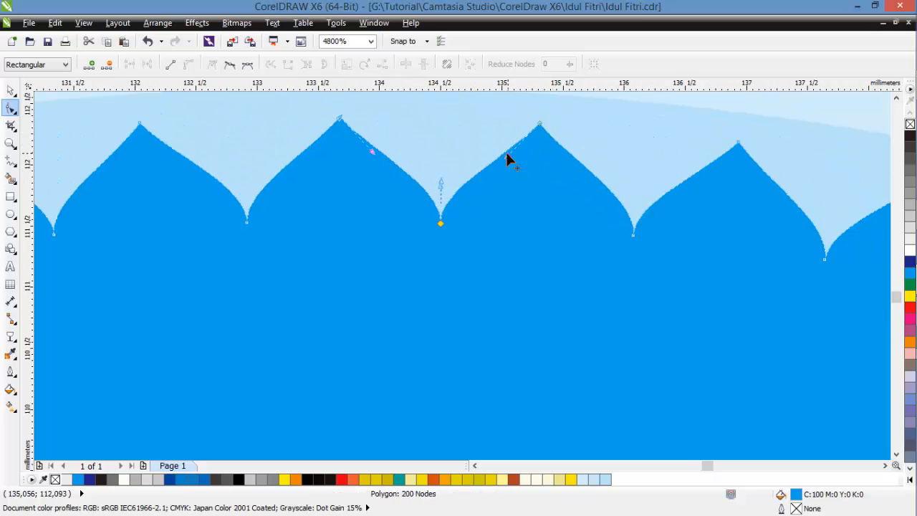
drag(506, 155, 540, 159)
drag(638, 201, 637, 192)
click(639, 141)
scroll(506, 183, down, 3)
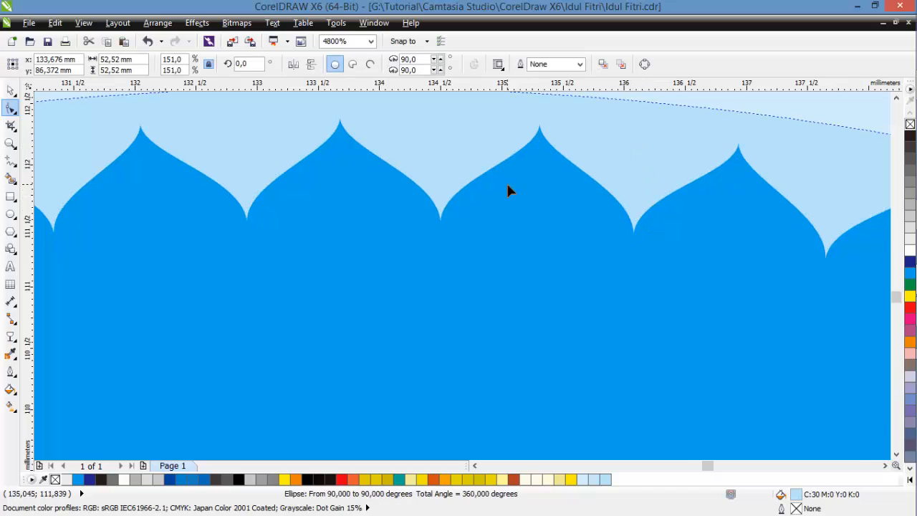
click(10, 89)
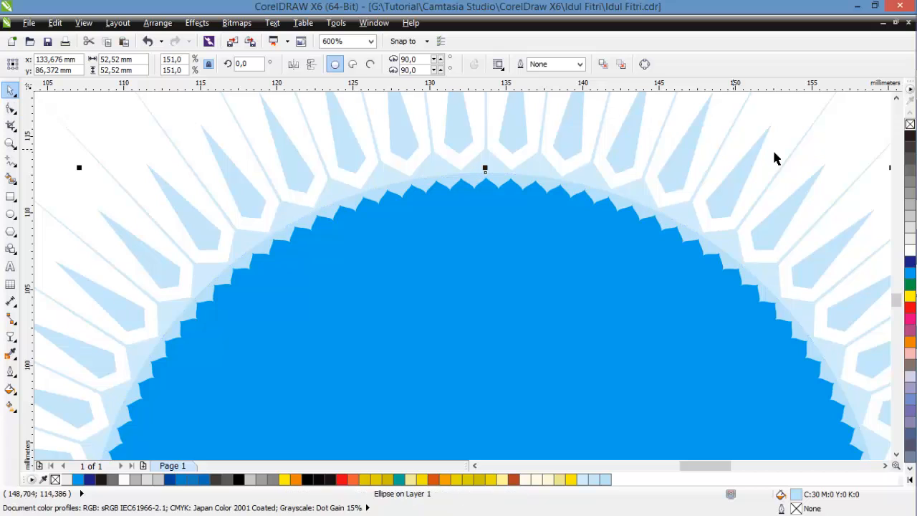
key(Escape)
scroll(508, 181, down, 1)
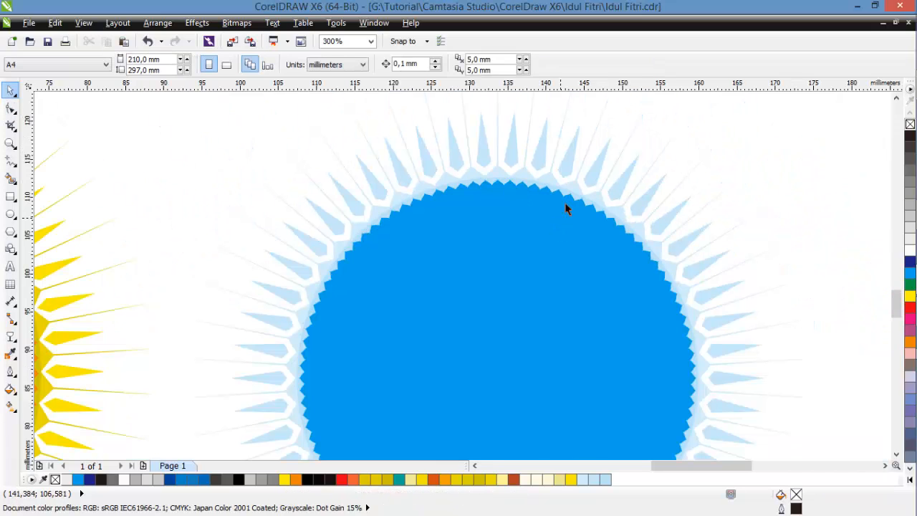
Step: Duplicate the light-blue circle in front of the toothed polygon and shrink the copy about its centre to about 49.9 mm in diameter
click(565, 193)
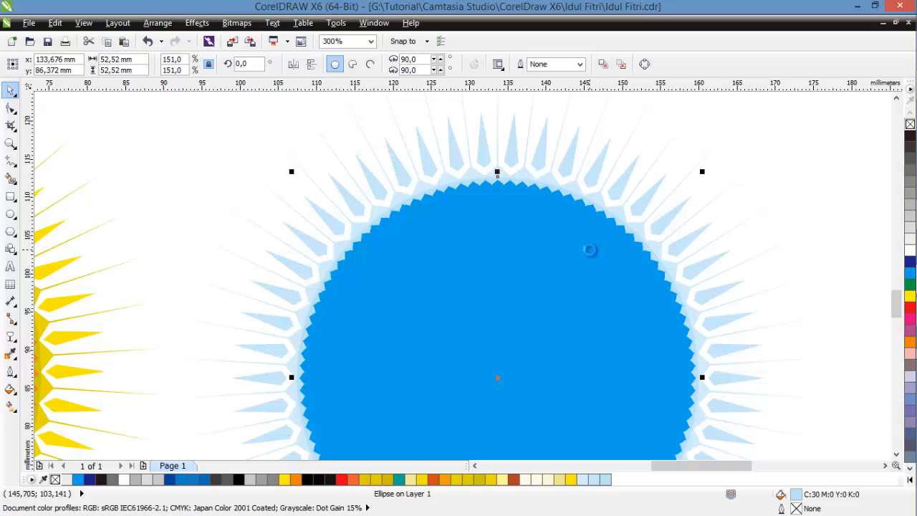
drag(703, 172, 692, 189)
scroll(609, 206, up, 2)
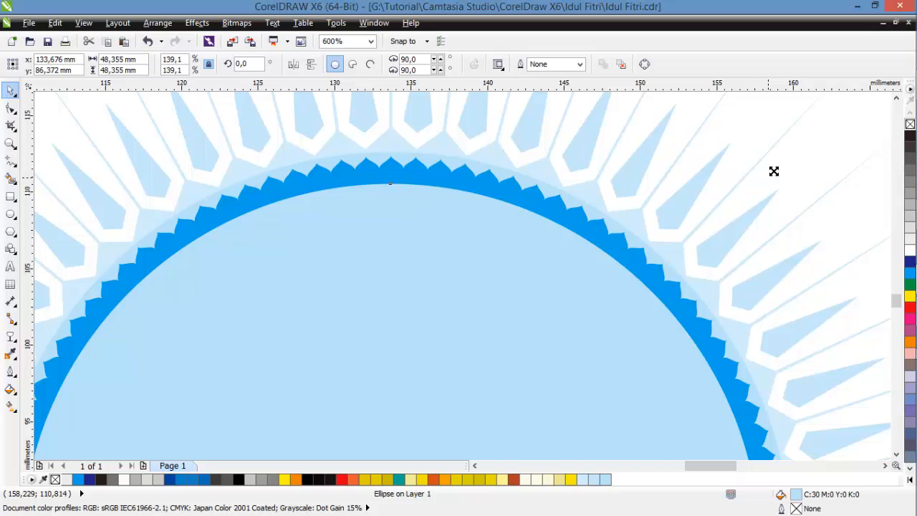
drag(773, 171, 779, 167)
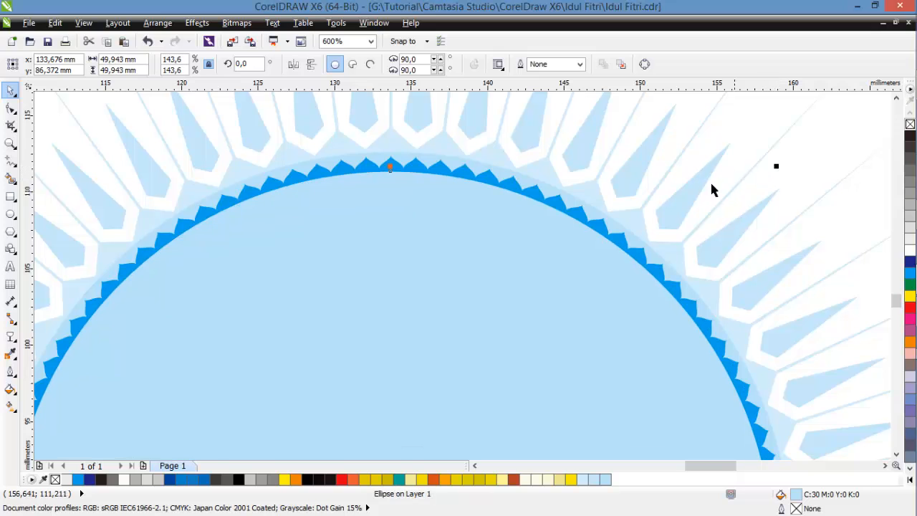
Step: Change the fill of the 100-sided toothed polygon to C 50, M 0, Y 0, K 0
scroll(485, 202, down, 4)
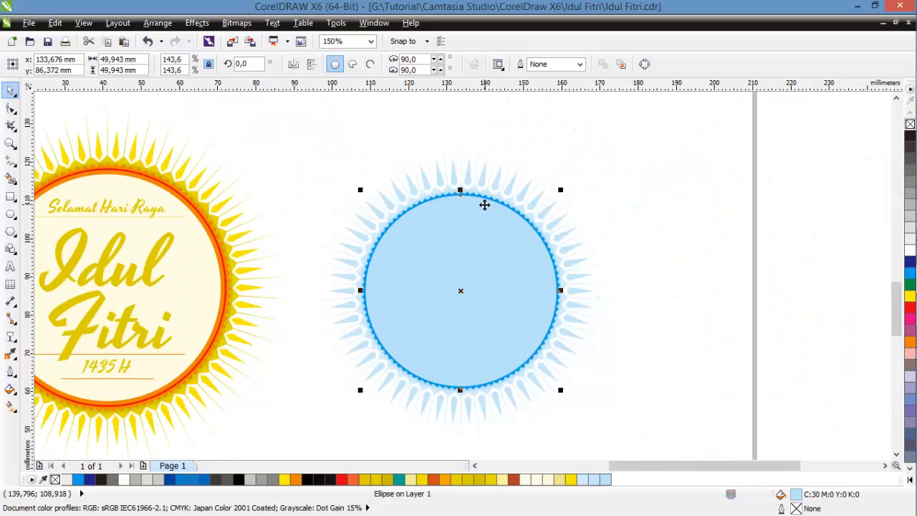
scroll(485, 205, up, 4)
click(536, 190)
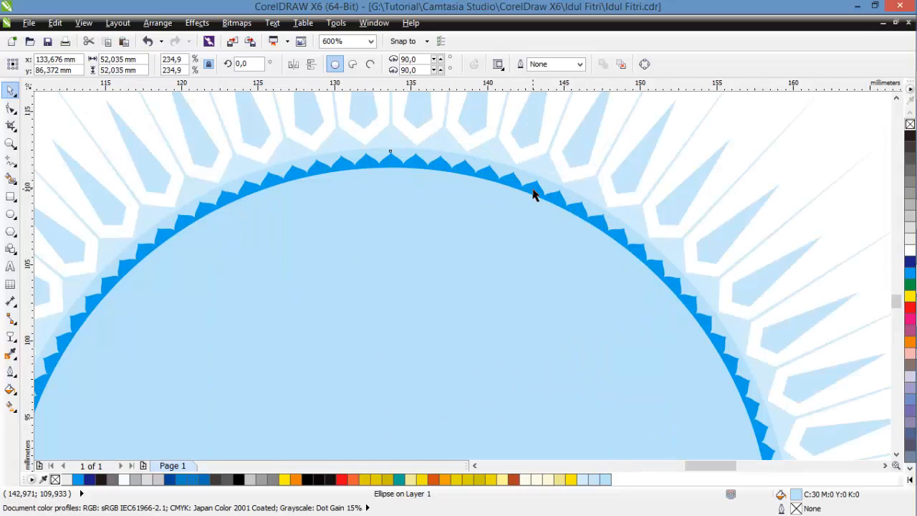
double_click(796, 493)
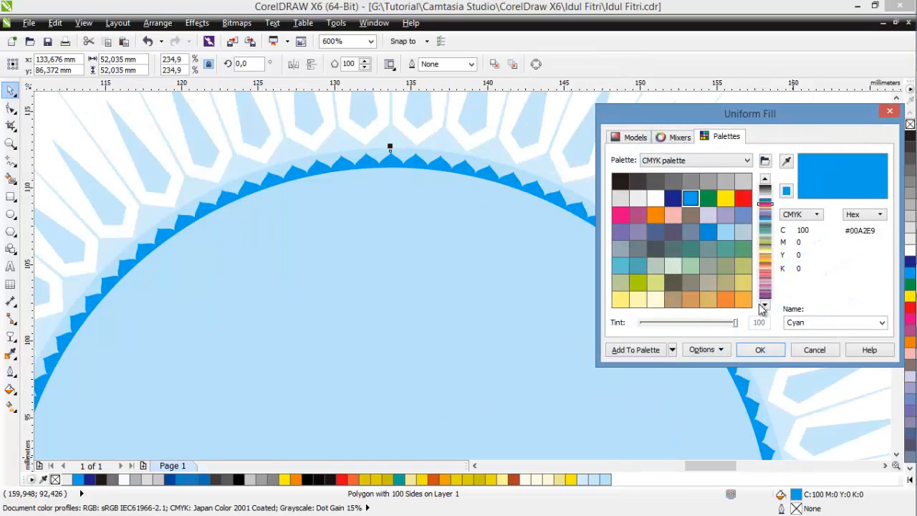
click(786, 161)
click(635, 136)
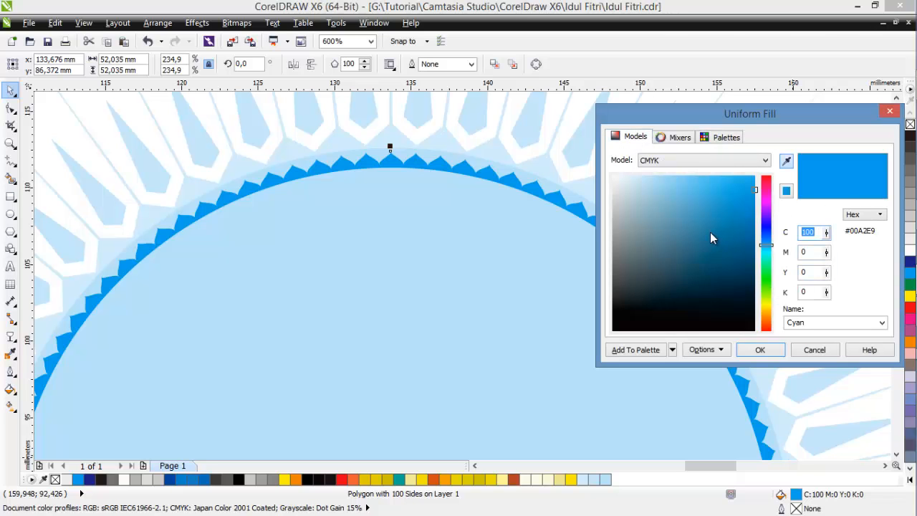
text(50)
key(Return)
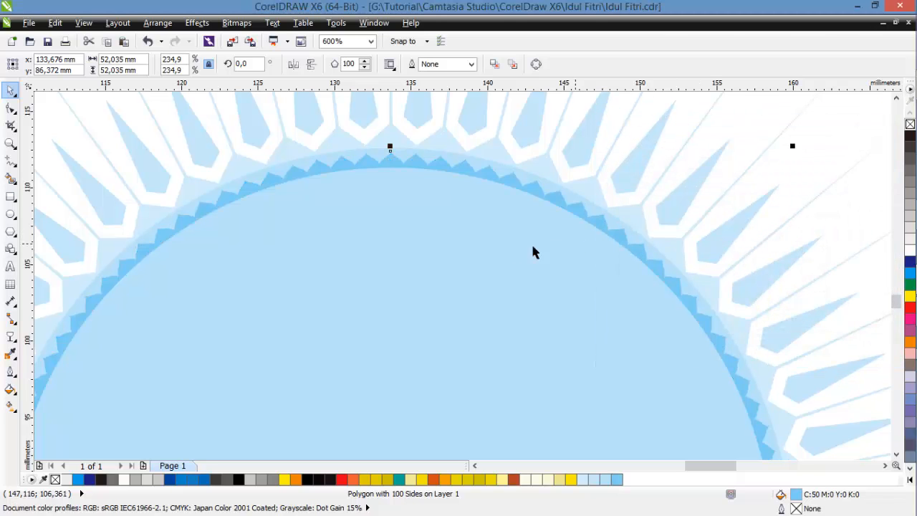
Step: Fill the circle in front of the toothed polygon with C 80, M 0, Y 0, K 0
click(470, 247)
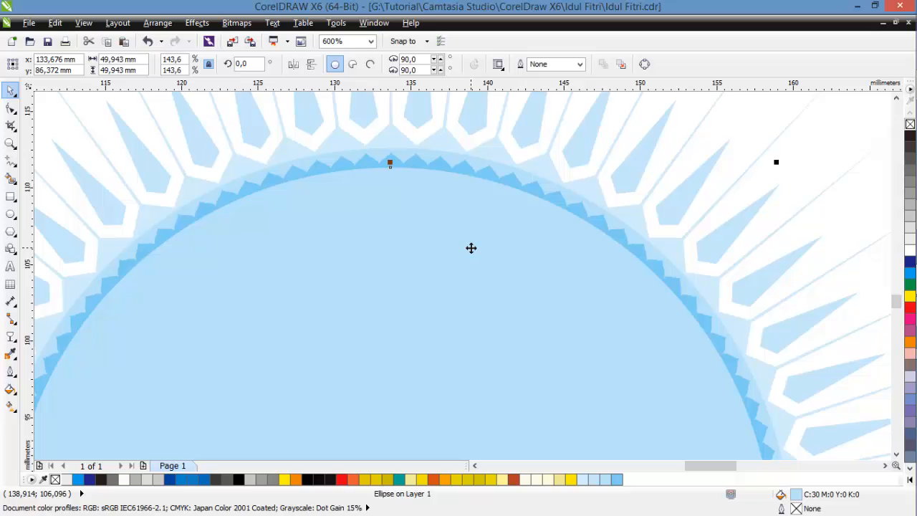
double_click(797, 494)
click(632, 139)
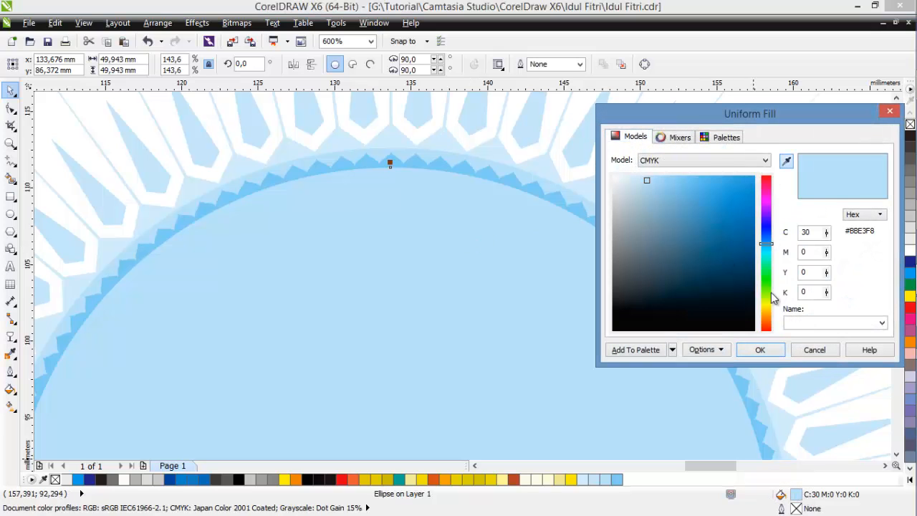
text(80)
key(Return)
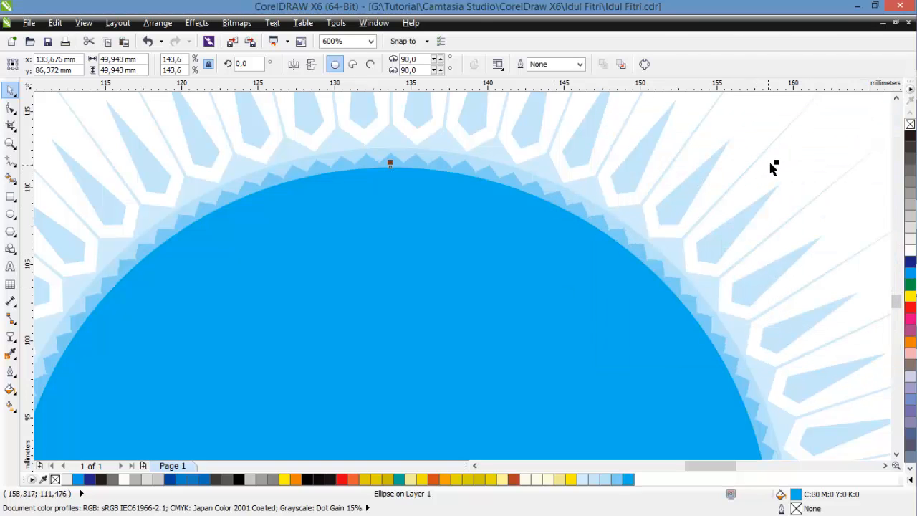
Step: Duplicate the C 80 circle, shrink the copy about its centre to about 49.3 mm in diameter, and fill it with C 50
drag(778, 160, 774, 164)
double_click(796, 494)
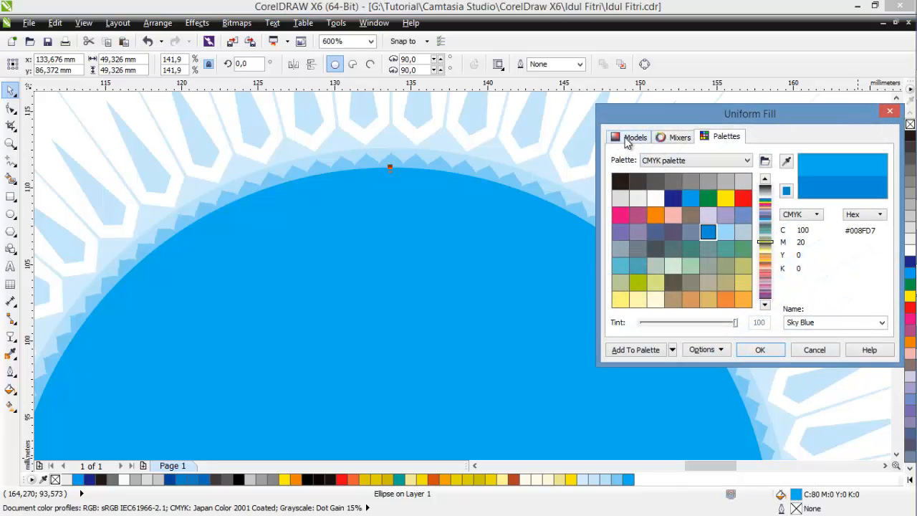
click(629, 138)
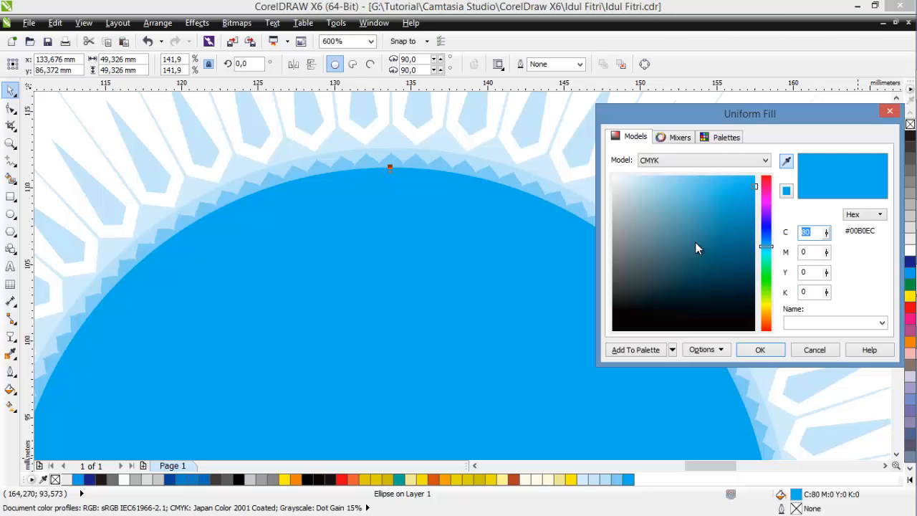
text(50)
key(Return)
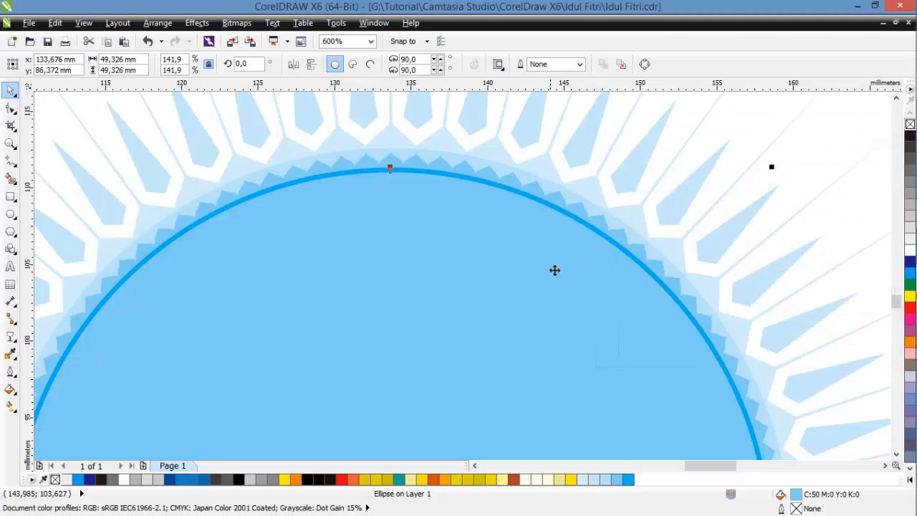
Step: Set the cyan value of the 49.3 mm circle's fill to 60
scroll(559, 256, down, 2)
scroll(558, 259, up, 1)
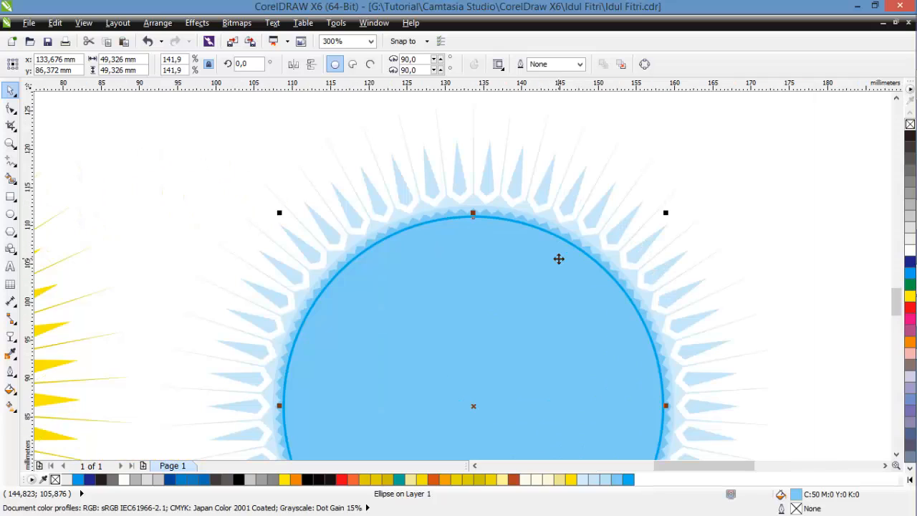
double_click(796, 493)
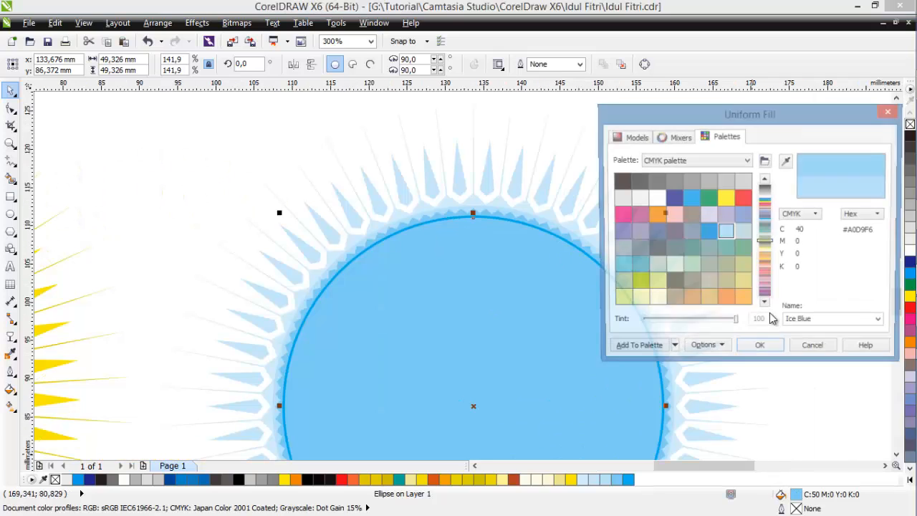
click(639, 137)
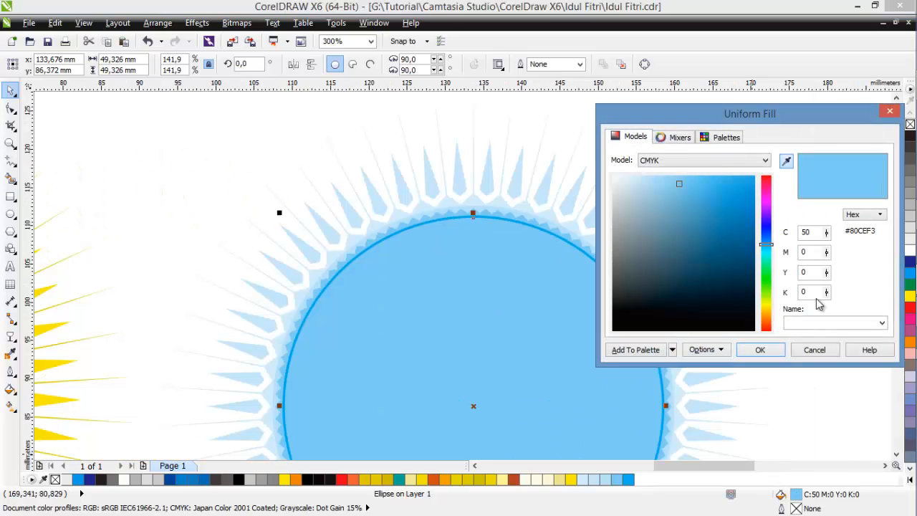
click(826, 229)
key(Return)
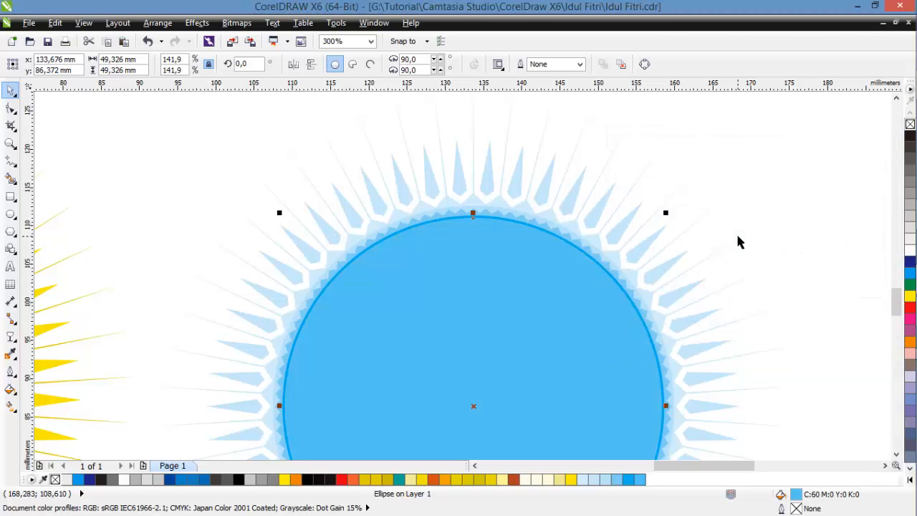
Step: Duplicate the C 60 circle, shrink the copy about its centre to about 47.5 mm, fill it with C 10, and deselect it
scroll(528, 239, up, 1)
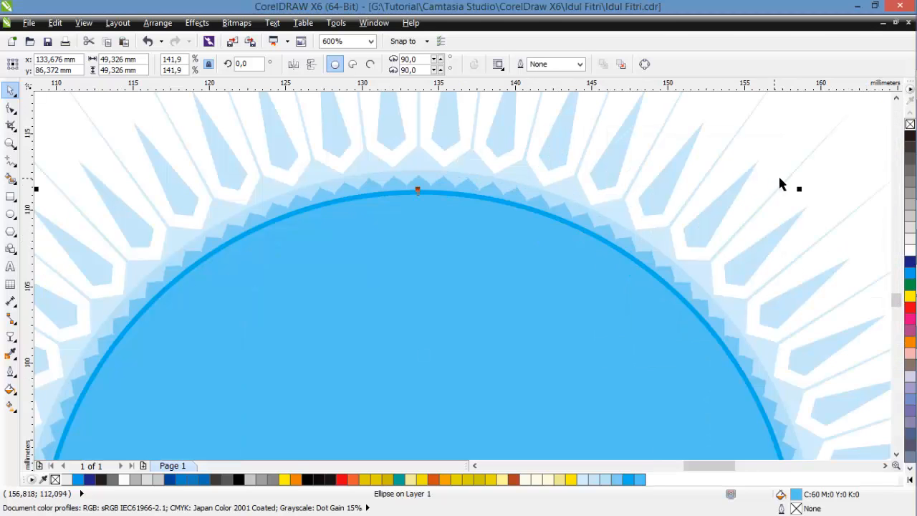
drag(794, 191, 784, 205)
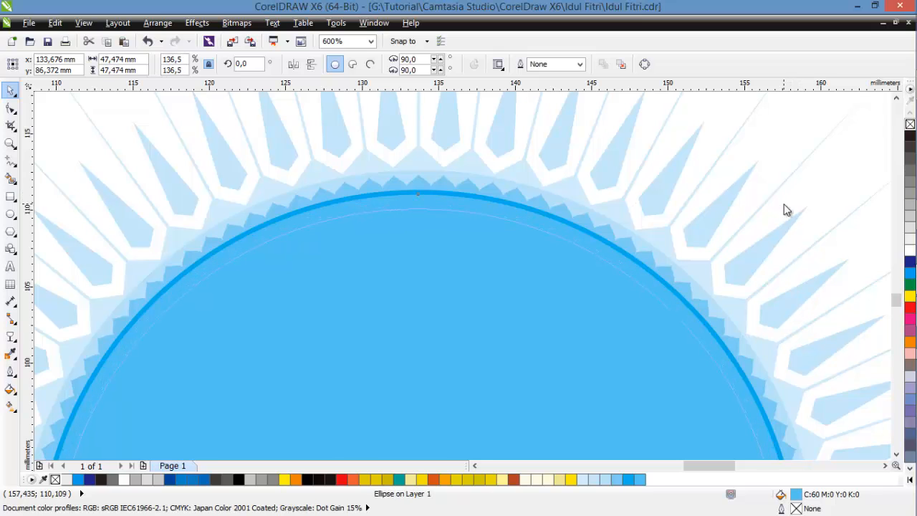
double_click(796, 494)
click(636, 137)
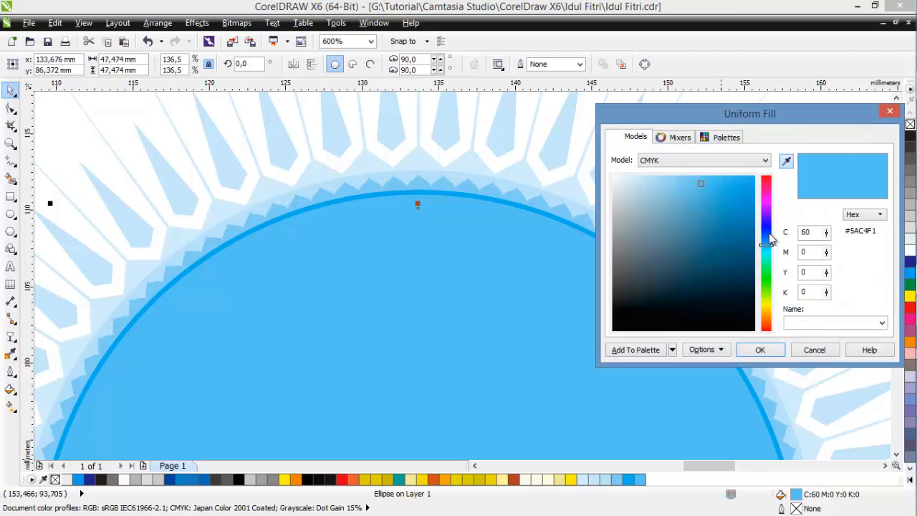
double_click(817, 232)
text(10)
key(Return)
key(F3)
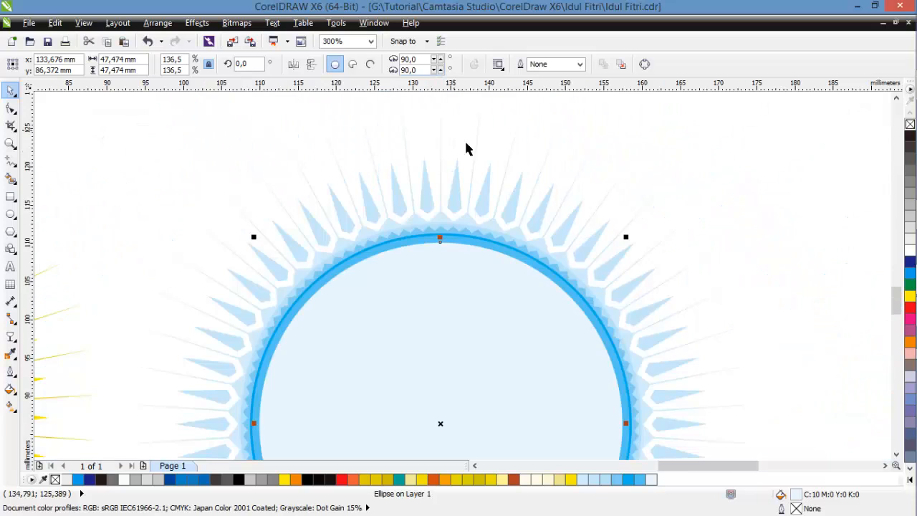
scroll(472, 204, down, 2)
scroll(458, 258, up, 1)
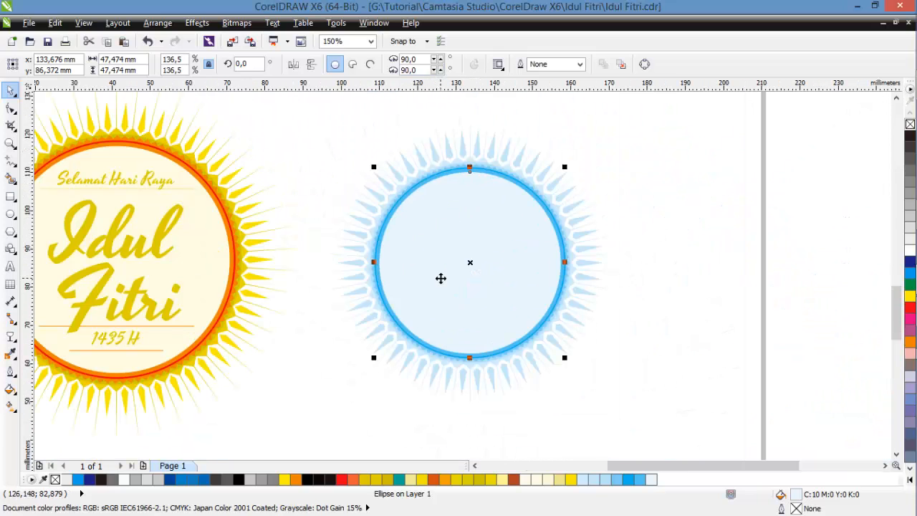
click(660, 226)
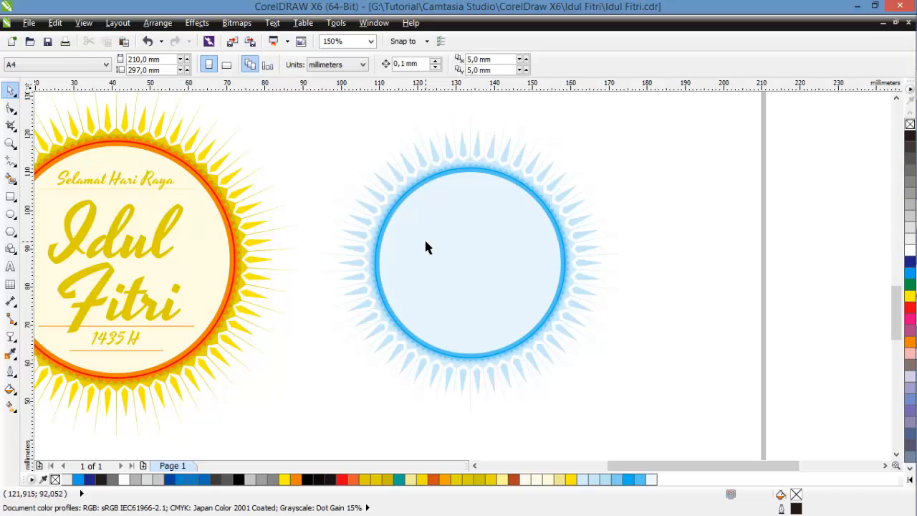
Step: Copy the yellow emblem's lettering group with its divider lines onto the blue emblem's inner circle
click(122, 175)
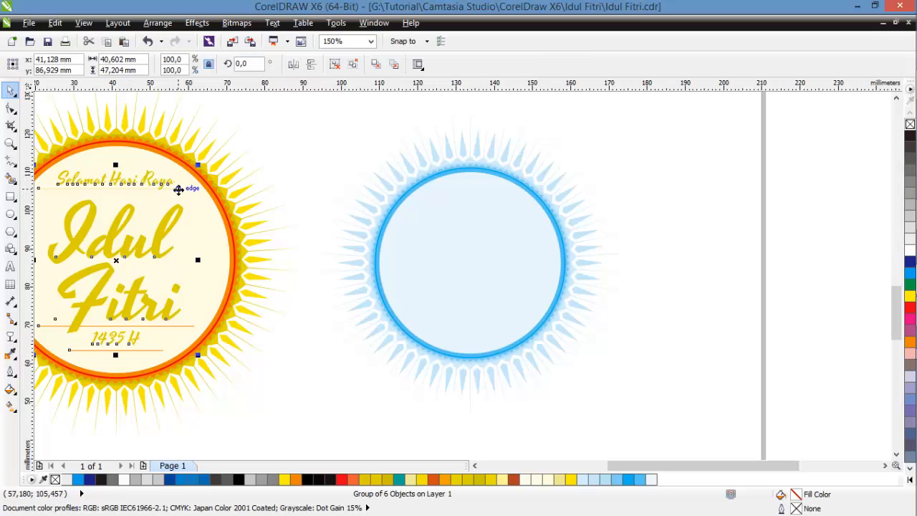
drag(170, 243, 512, 250)
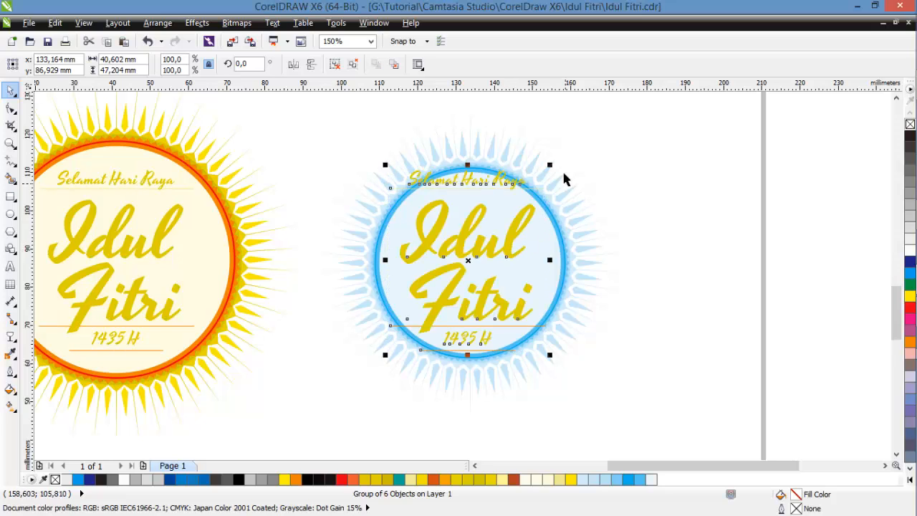
drag(550, 167, 523, 188)
shift+click(549, 261)
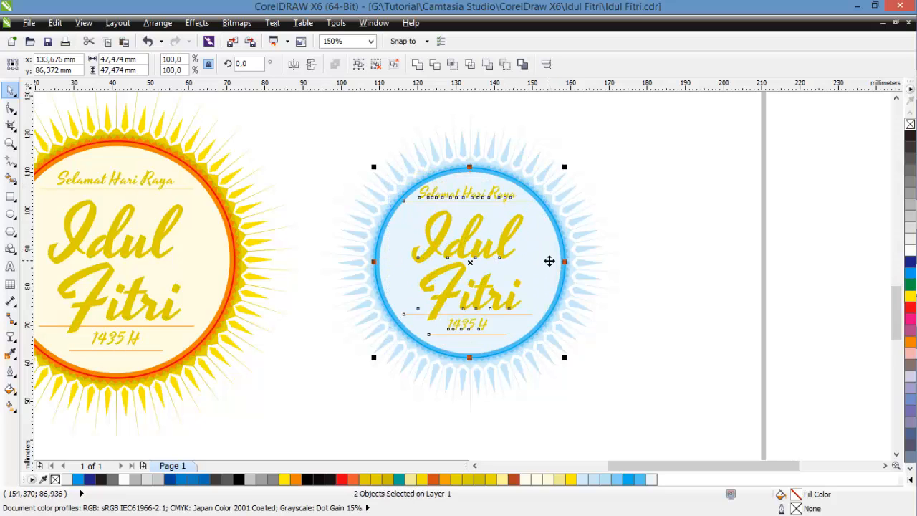
key(ctrl+z)
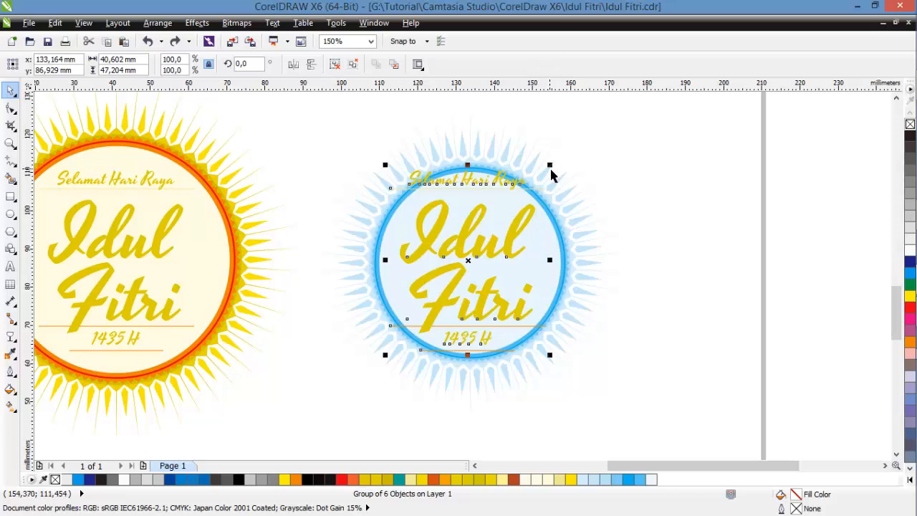
Step: Shrink the copied text group about its centre to about 29 × 33.7 mm and centre it horizontally and vertically on the inner circle
drag(550, 165, 535, 191)
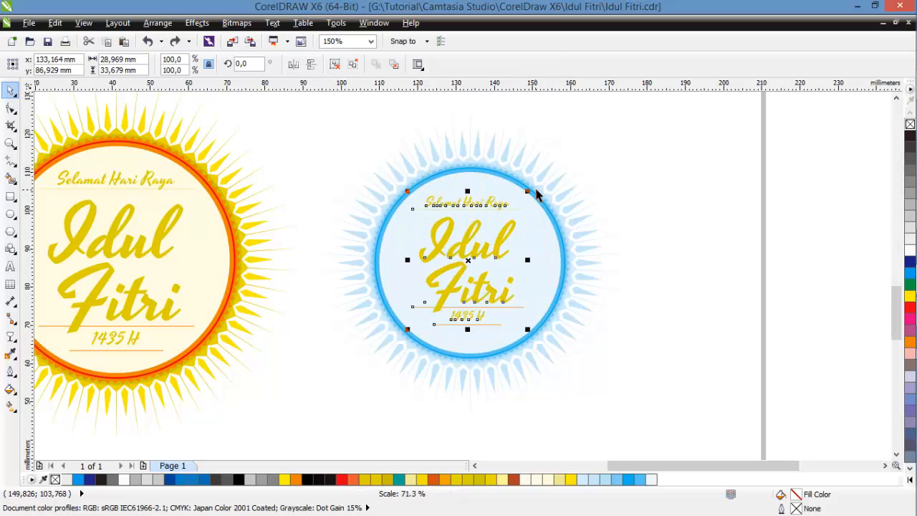
shift+click(554, 266)
key(c)
key(e)
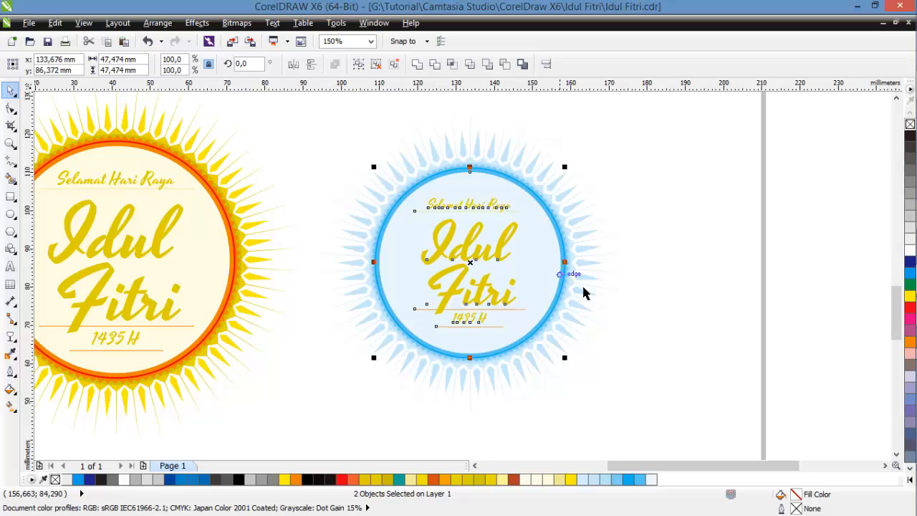
key(Escape)
Step: Enlarge the text group about its centre to about 33.2 × 38.6 mm, fill it with cyan C 100, and deselect it
click(507, 243)
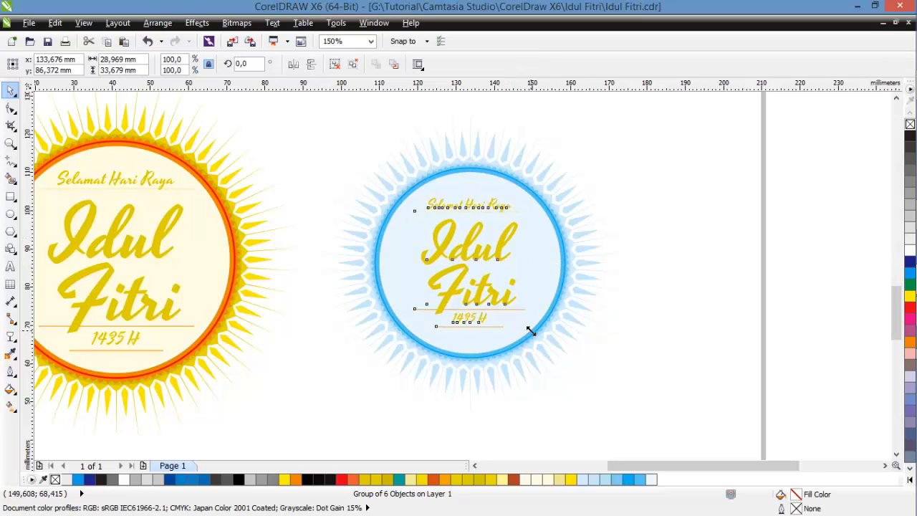
drag(527, 330, 542, 343)
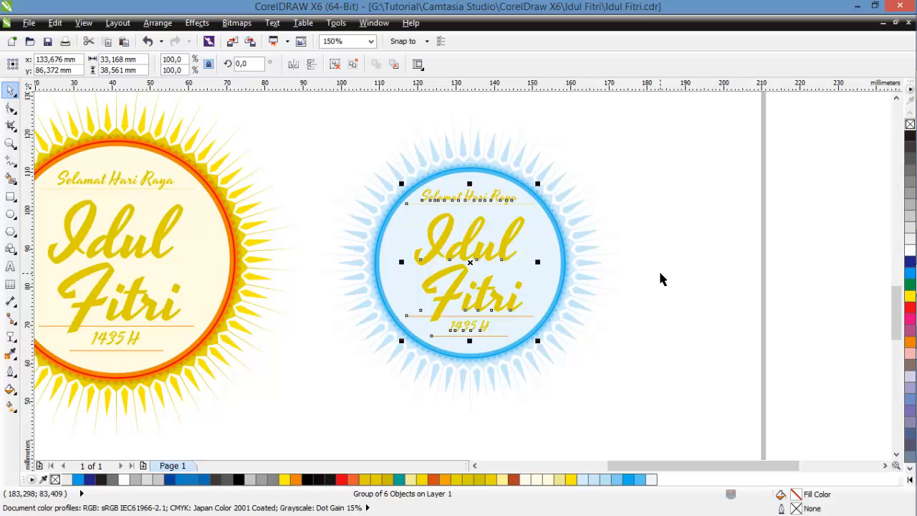
scroll(436, 251, up, 1)
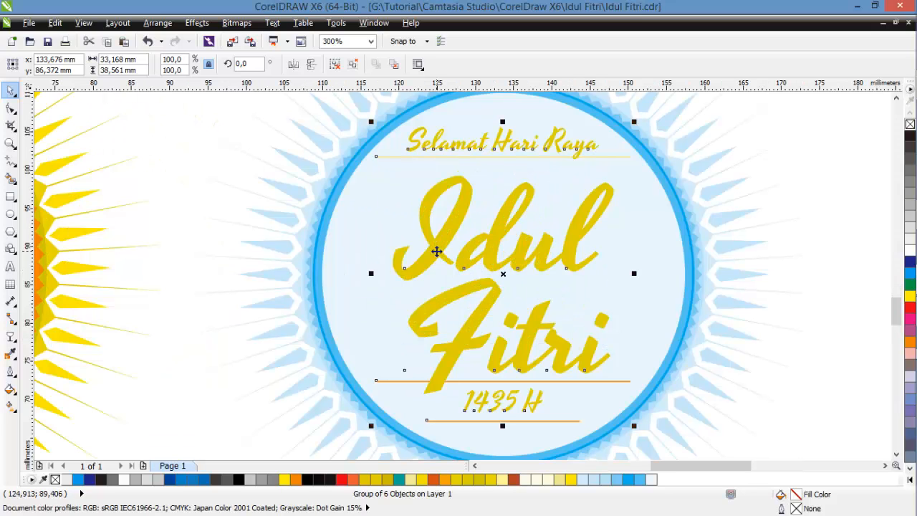
click(910, 273)
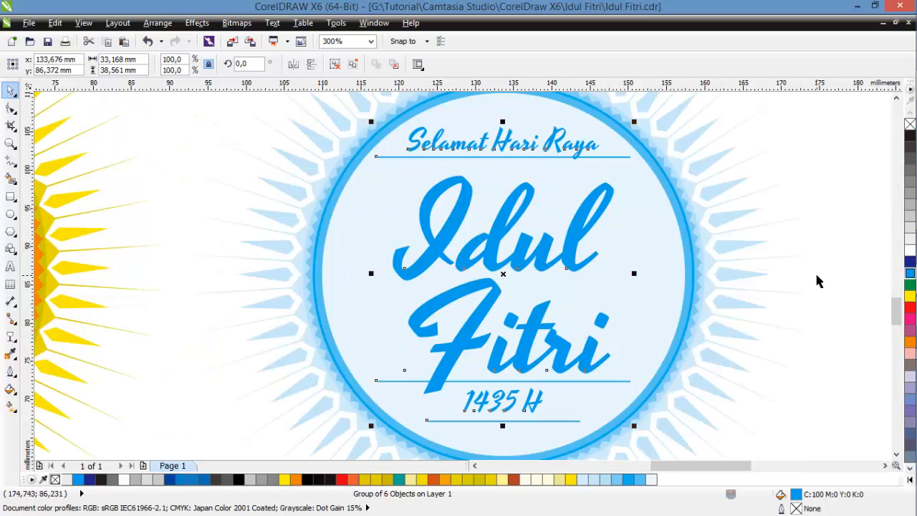
click(829, 160)
key(F3)
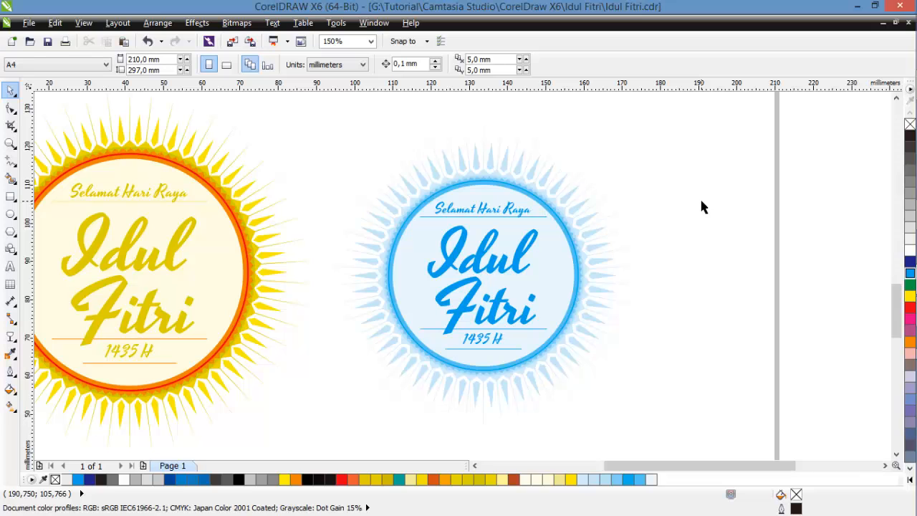
scroll(454, 225, up, 2)
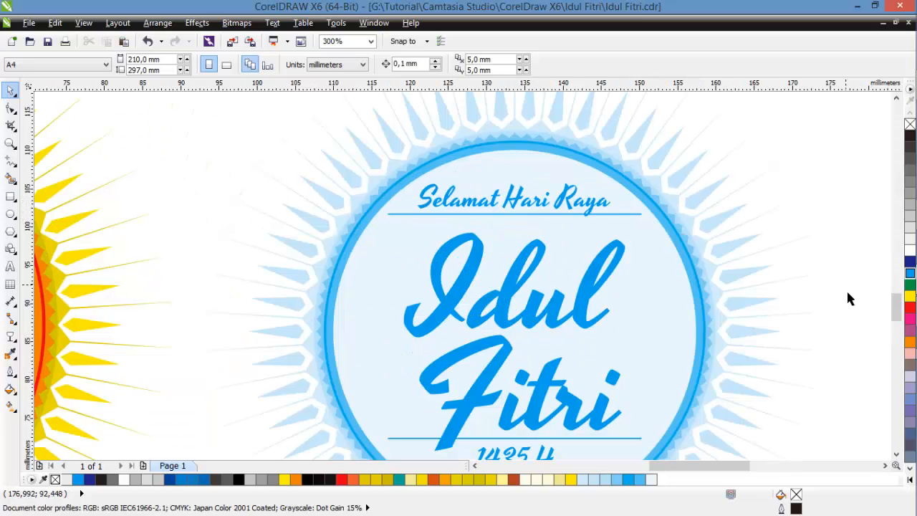
mouse_move(896, 308)
mouse_down()
mouse_move(894, 323)
mouse_move(894, 309)
mouse_up()
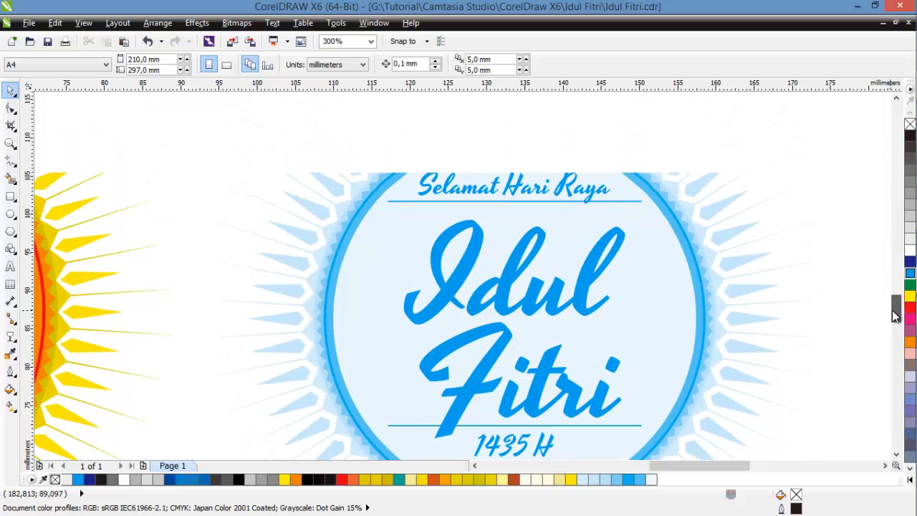
scroll(353, 141, down, 2)
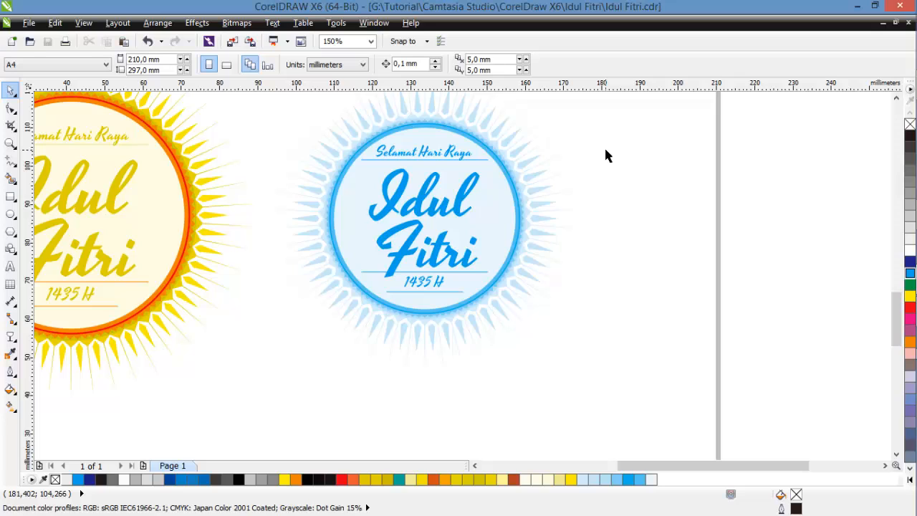
drag(896, 320, 896, 310)
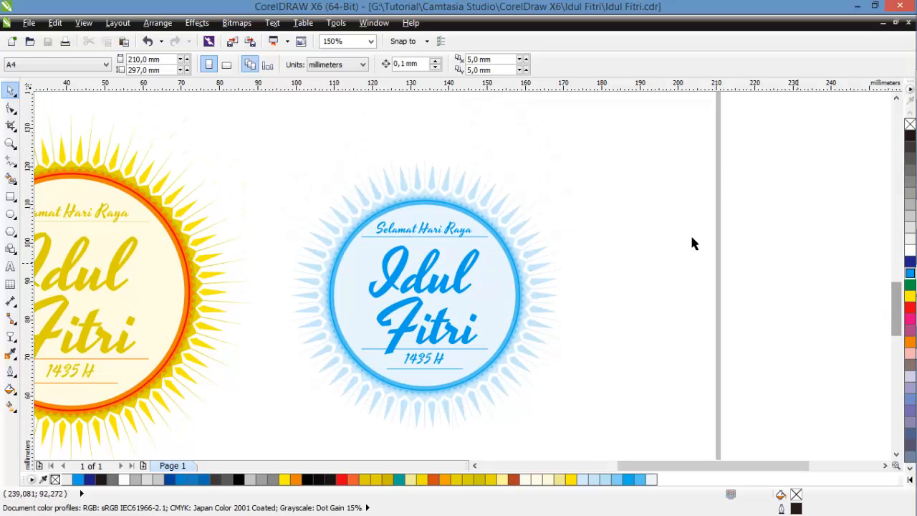